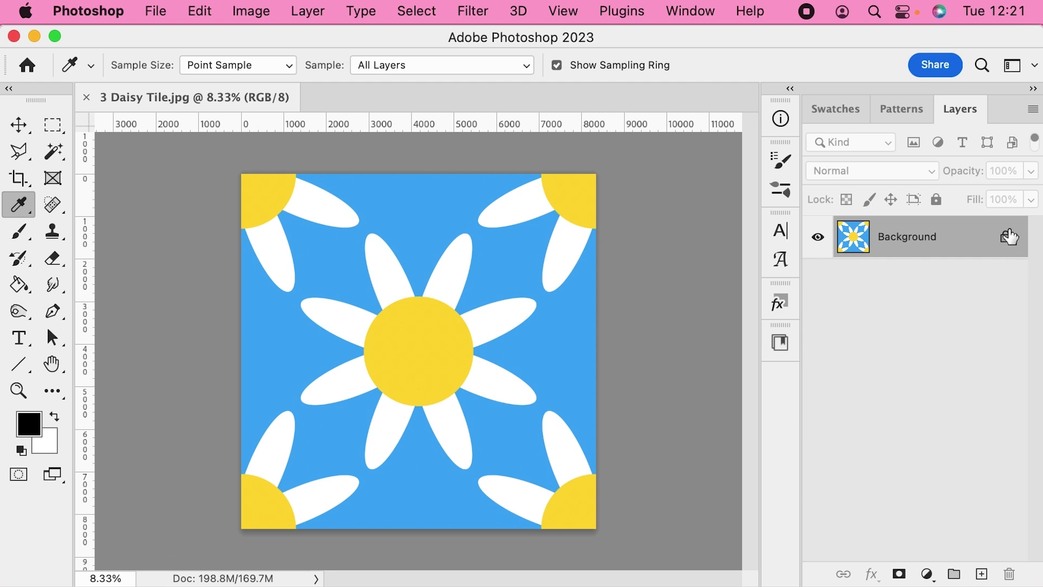
- Unlock the Background layer as Layer 0 and zoom in on the tile's top-left corner
left_click(1009, 236)
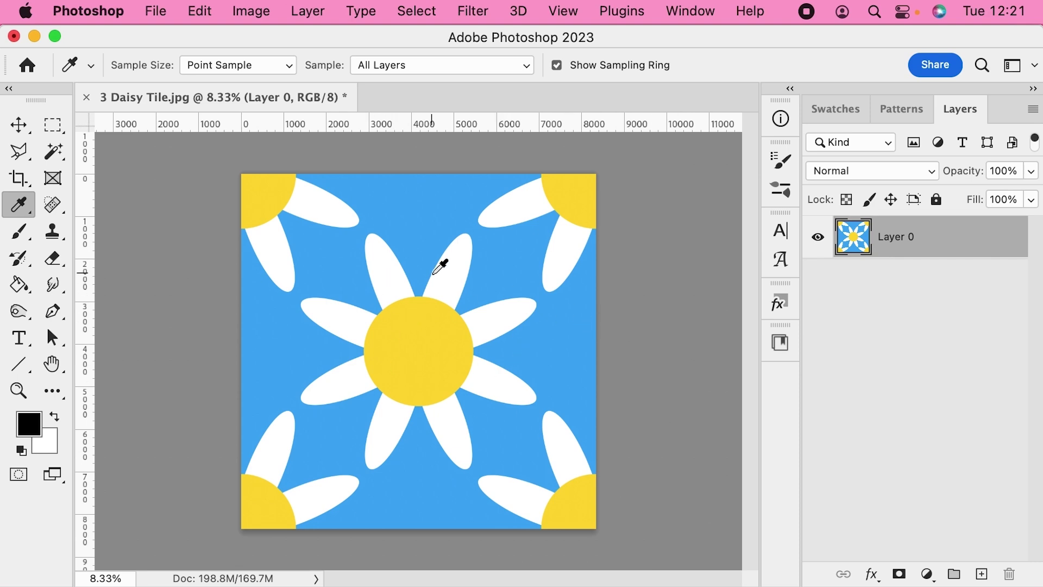
key("z")
left_click_drag(245, 169, 386, 244)
key("i")
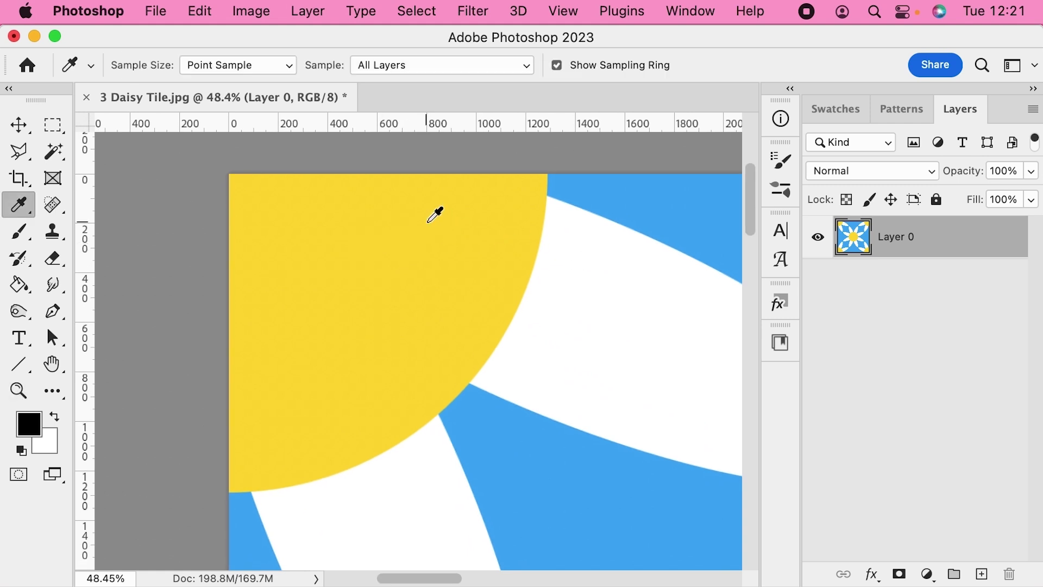
scroll(434, 215, "down", 2)
scroll(435, 215, "right", 1)
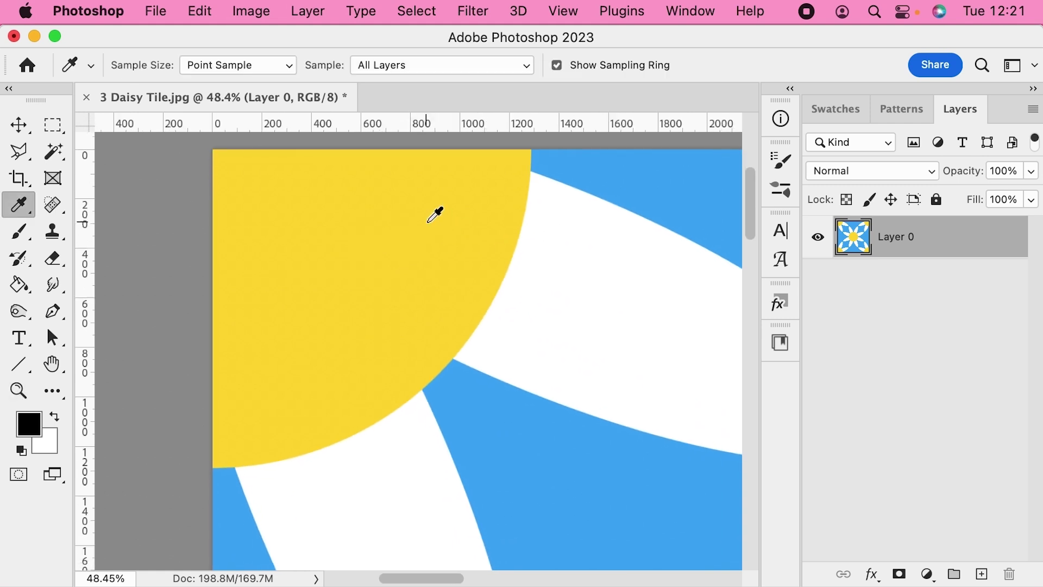
- Apply Filter > Other > Offset at +100 px right, +100 px down with Wrap Around
left_click(478, 11)
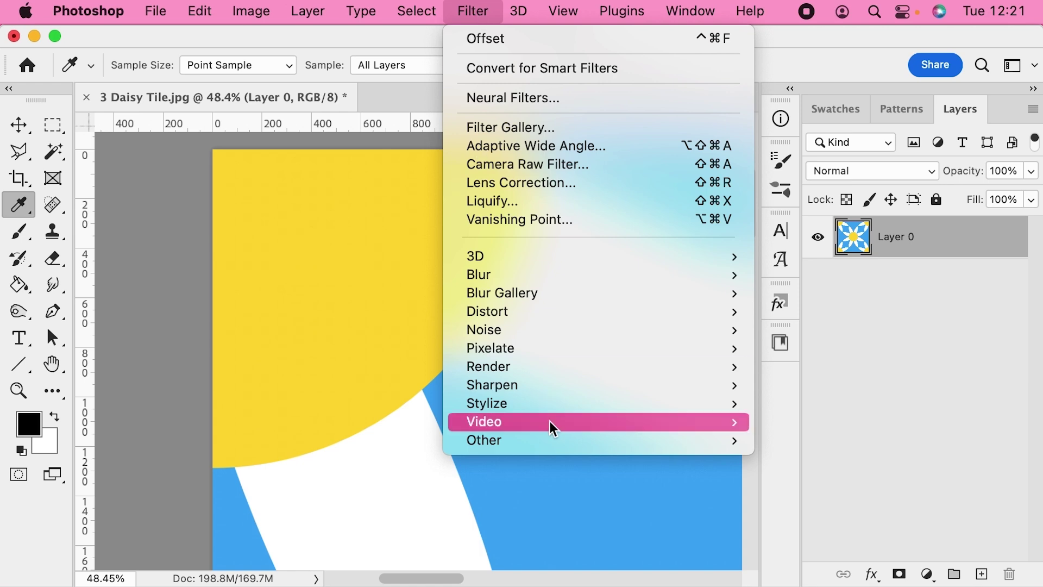
mouse_move(563, 444)
left_click(849, 534)
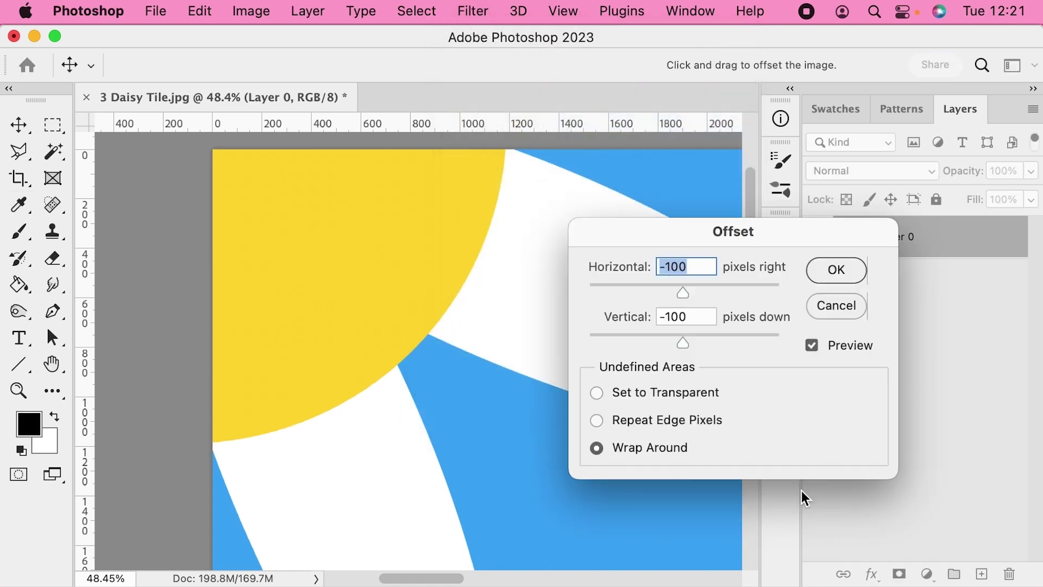
type("100")
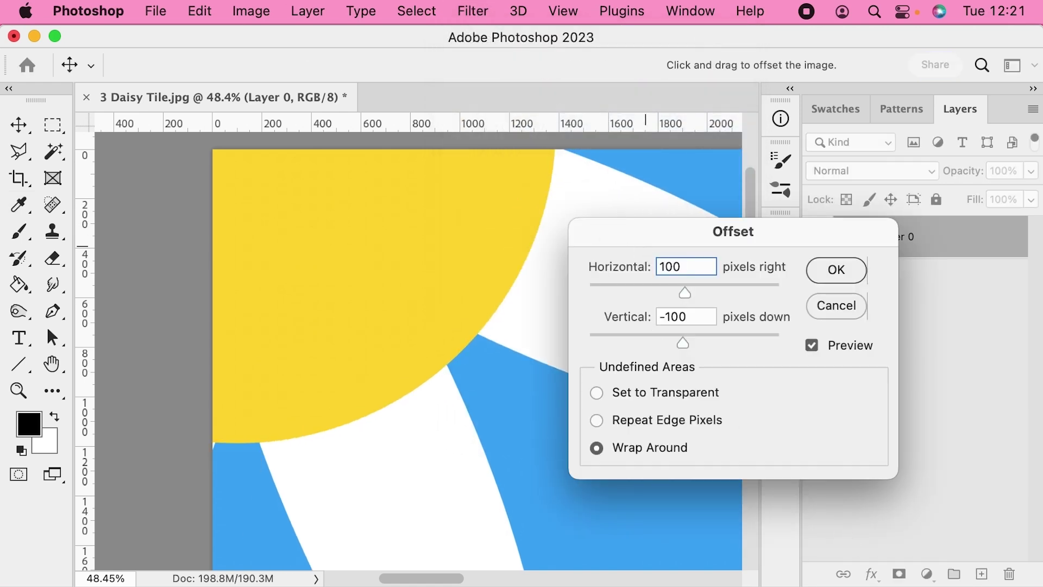
key("Tab")
type("100")
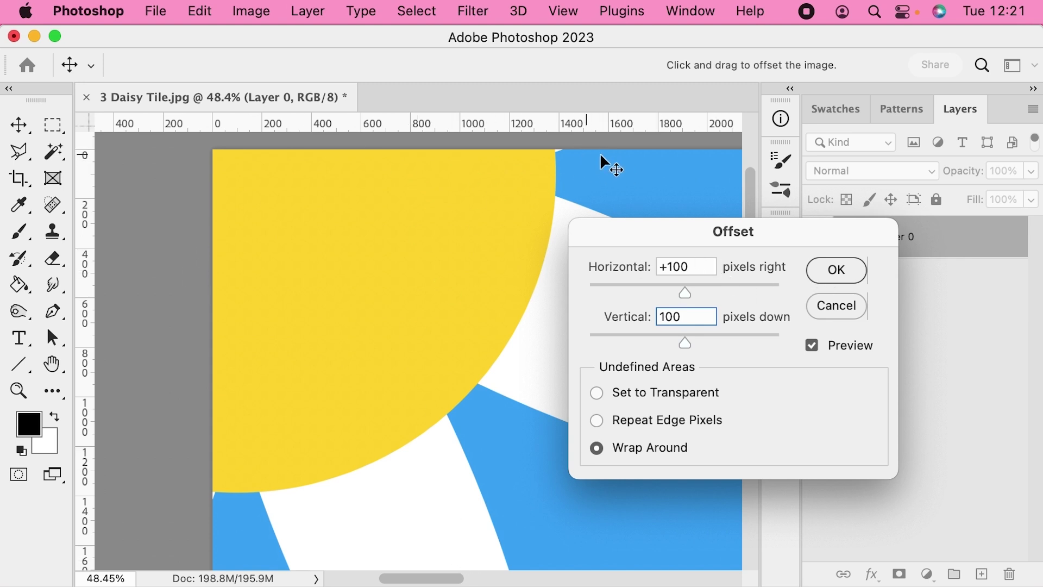
left_click(835, 272)
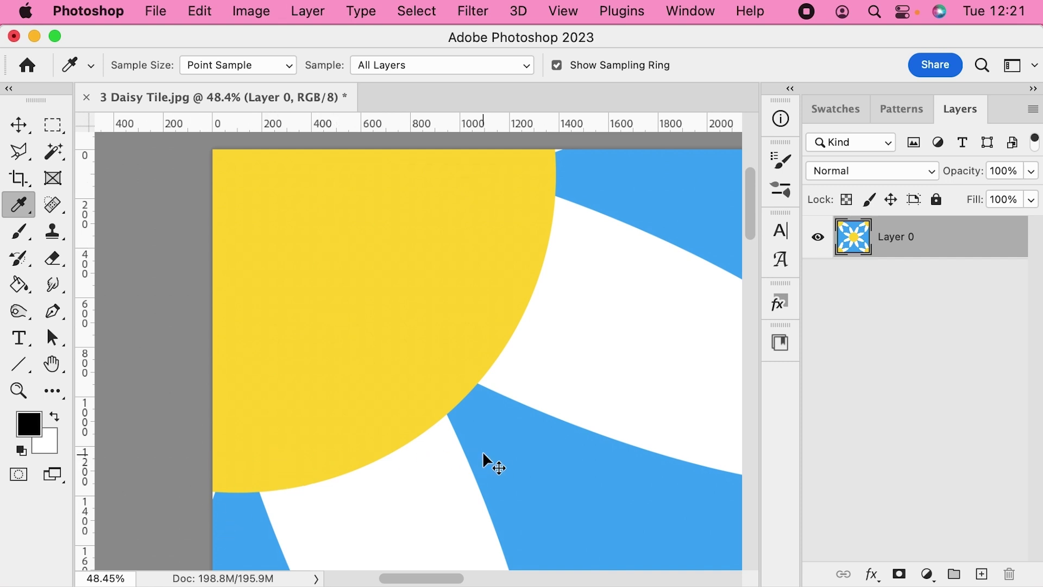
- Undo the 100 px offset, redo it, undo it again, then fit the tile on screen
key("super+z")
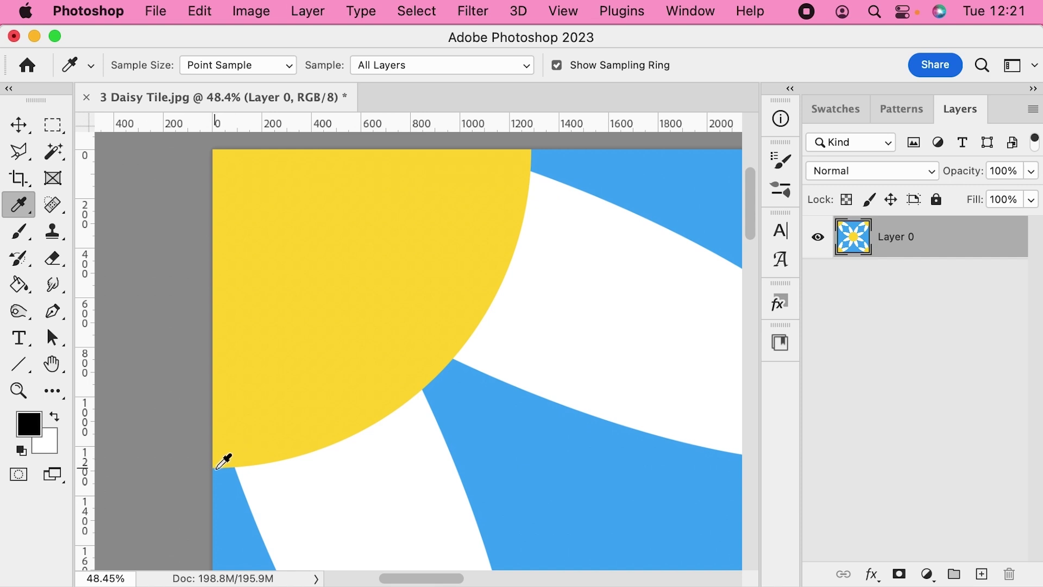
key("super+shift+z")
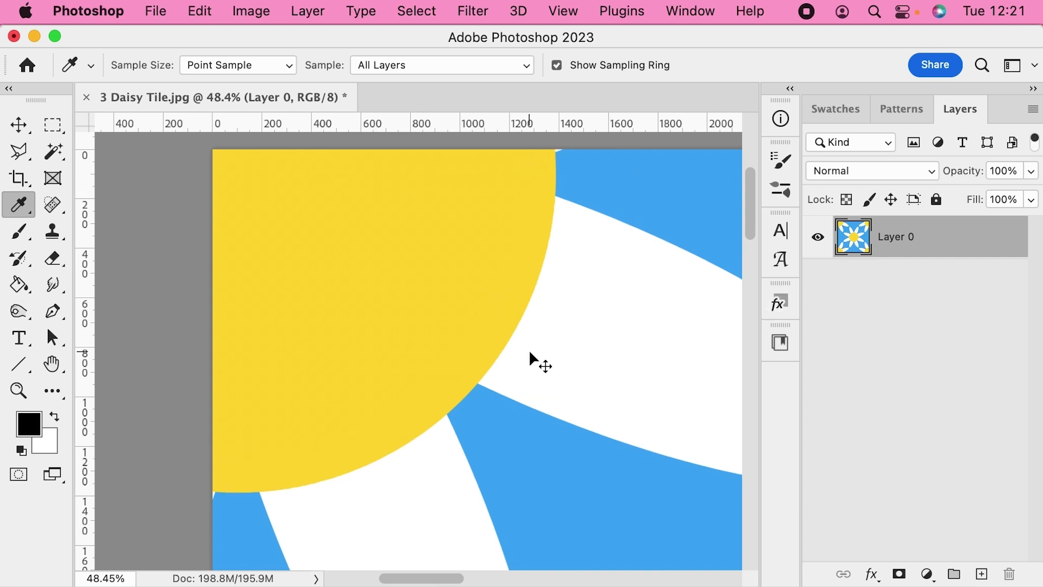
key("super+z")
key("super+minus")
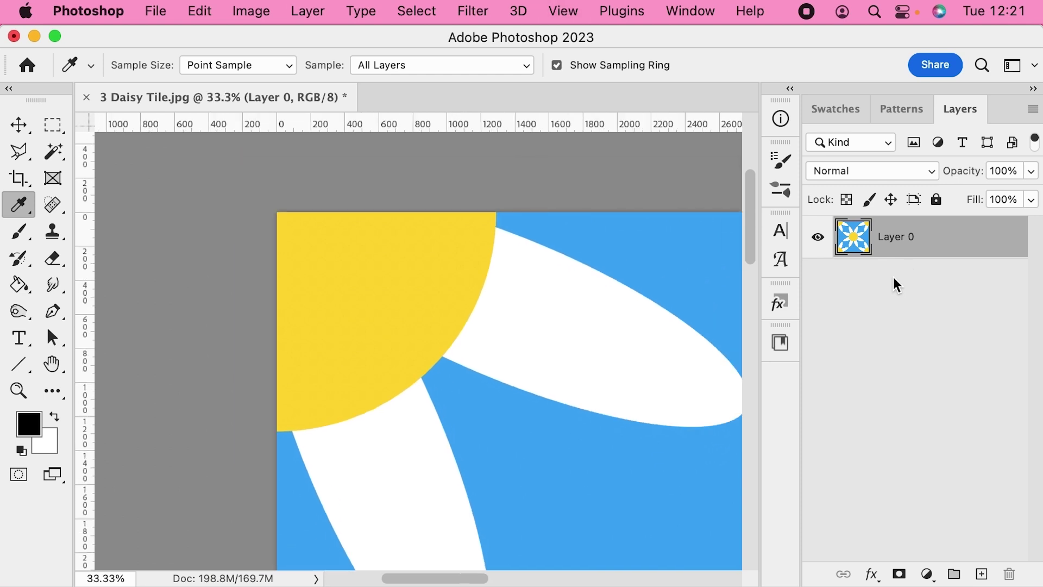
key("super+0")
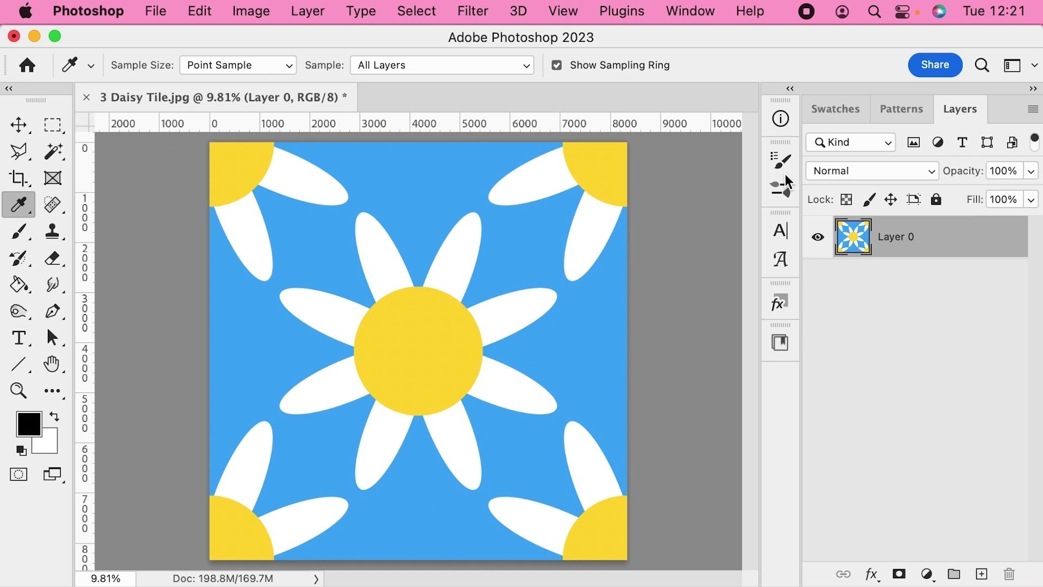
- In Image Size, link proportions and set width 24 inches and resolution 150 pixels/inch
key("alt+super+i")
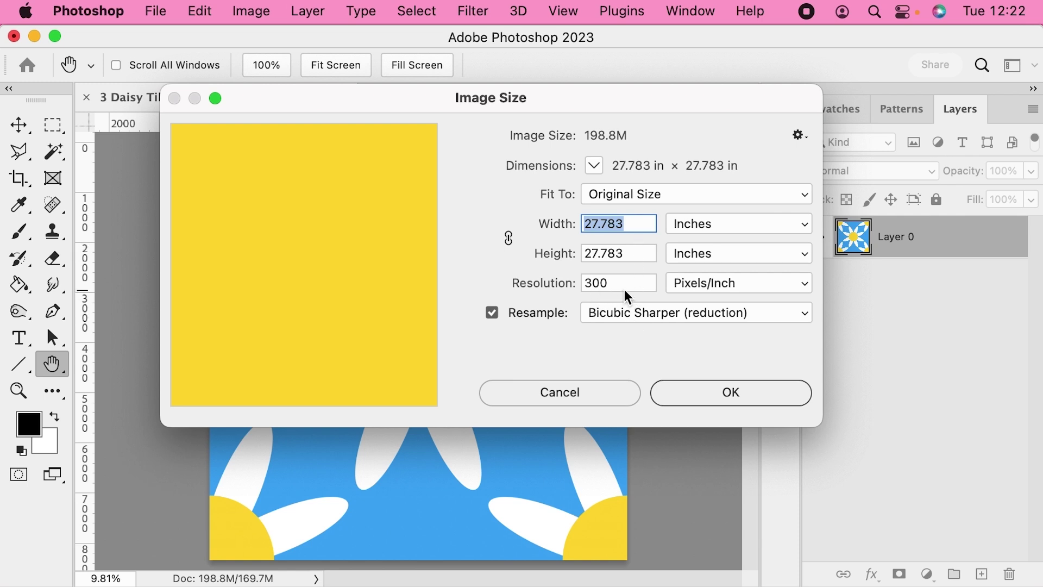
left_click(509, 238)
type("24")
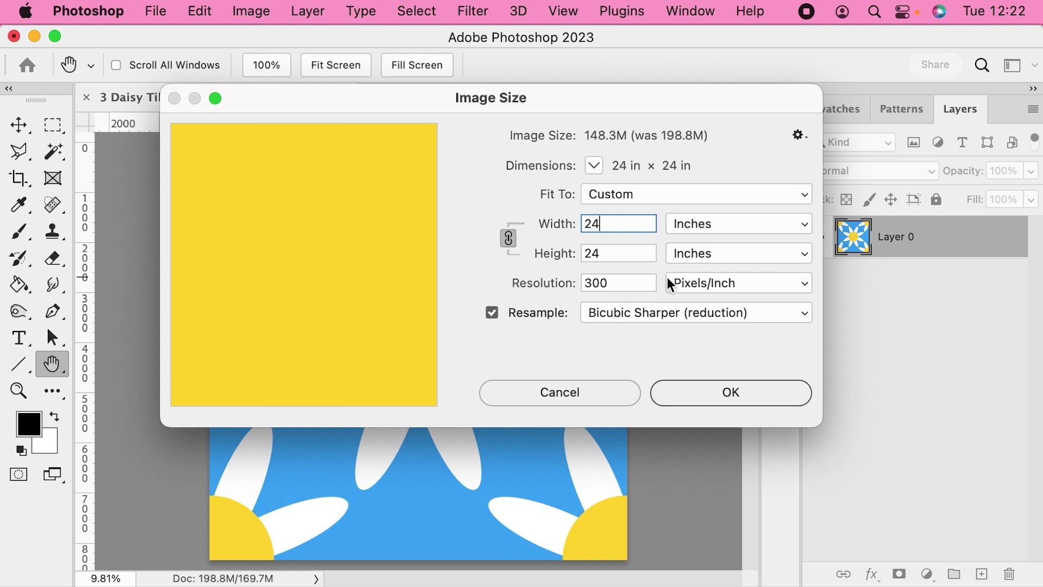
double_click(622, 282)
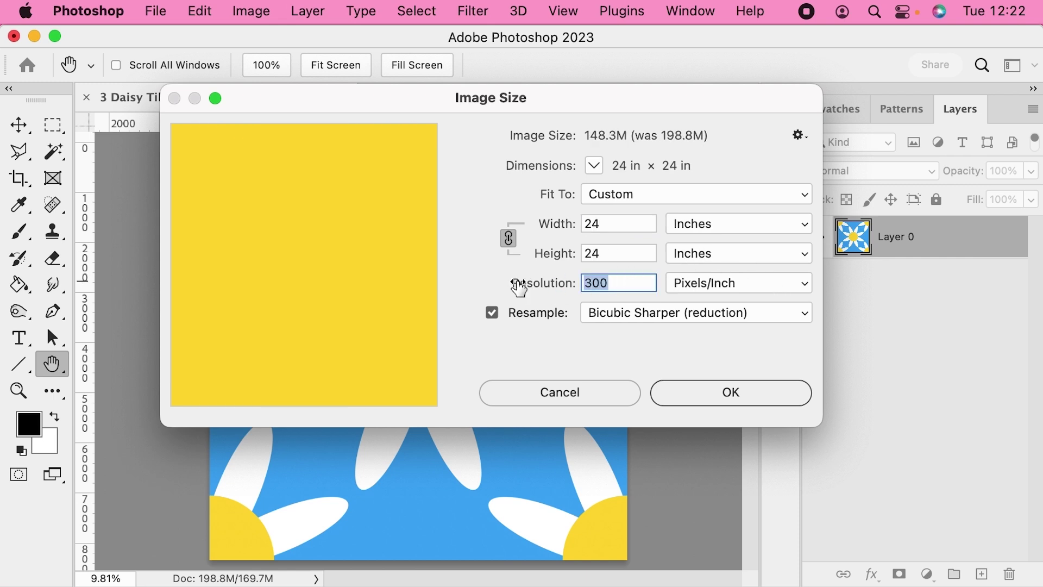
type("150")
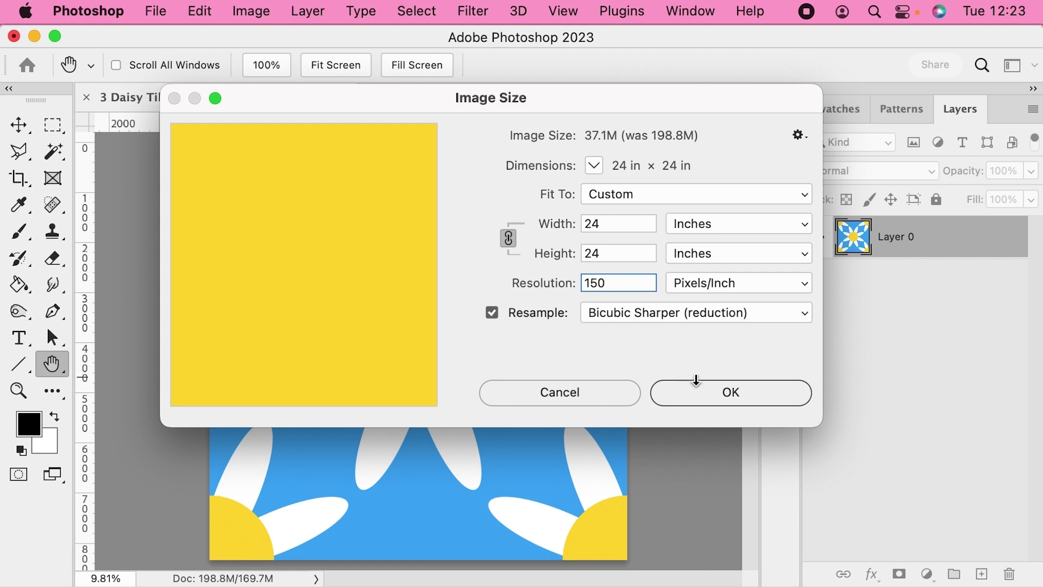
left_click(727, 395)
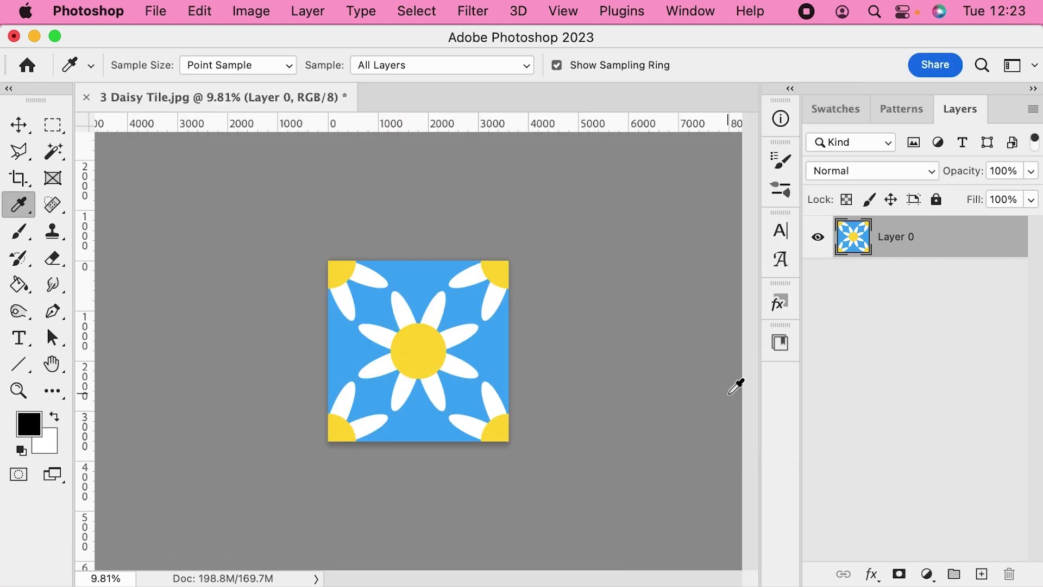
- Reapply the +100/+100 wrap-around Offset to the resized tile and magnify the edge to check the seam
key("z")
left_click_drag(337, 254, 516, 354)
key("i")
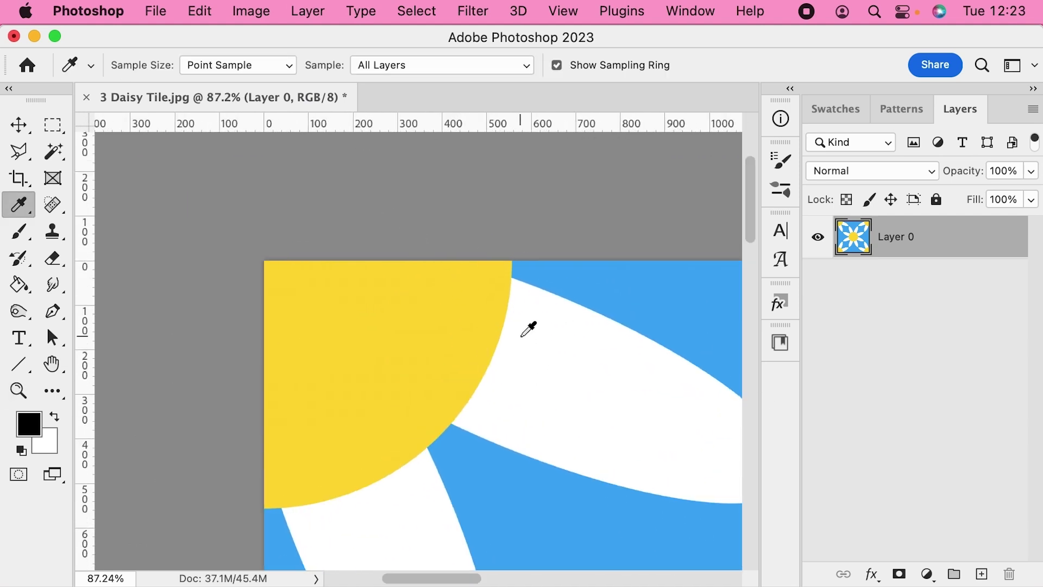
key("super+alt+f")
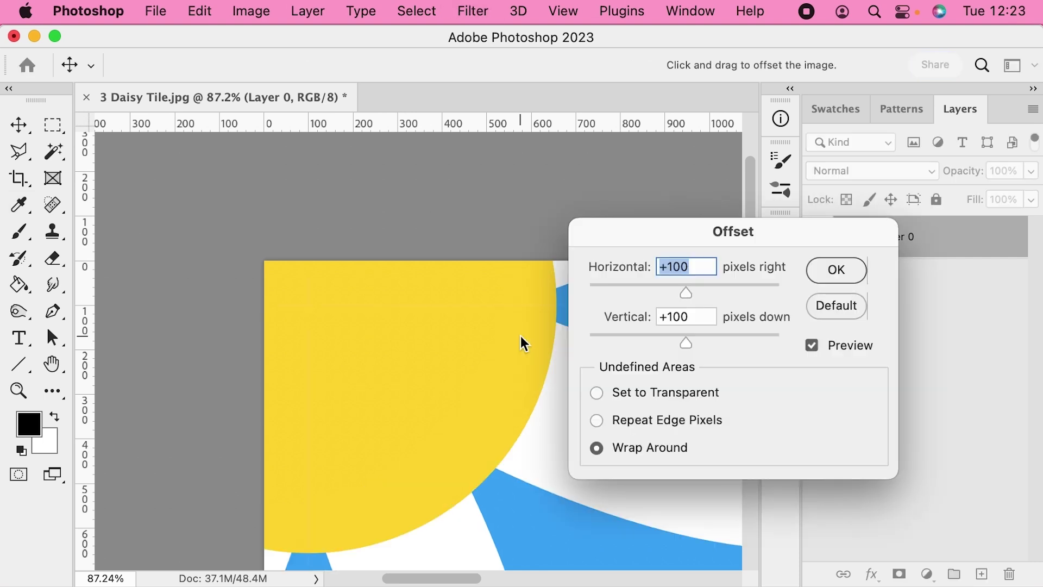
left_click(840, 274)
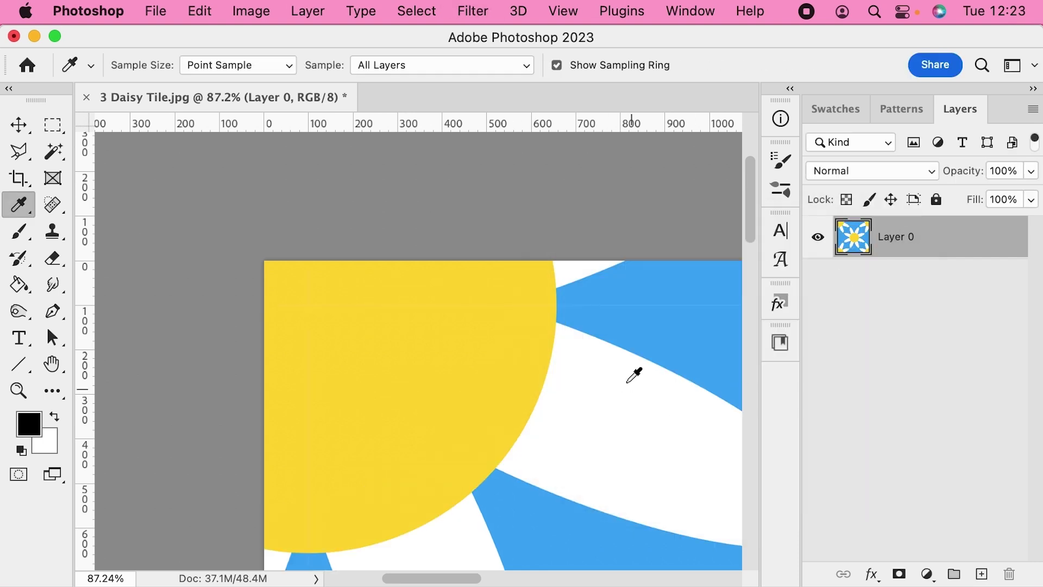
key("z")
left_click_drag(547, 303, 633, 364)
key("i")
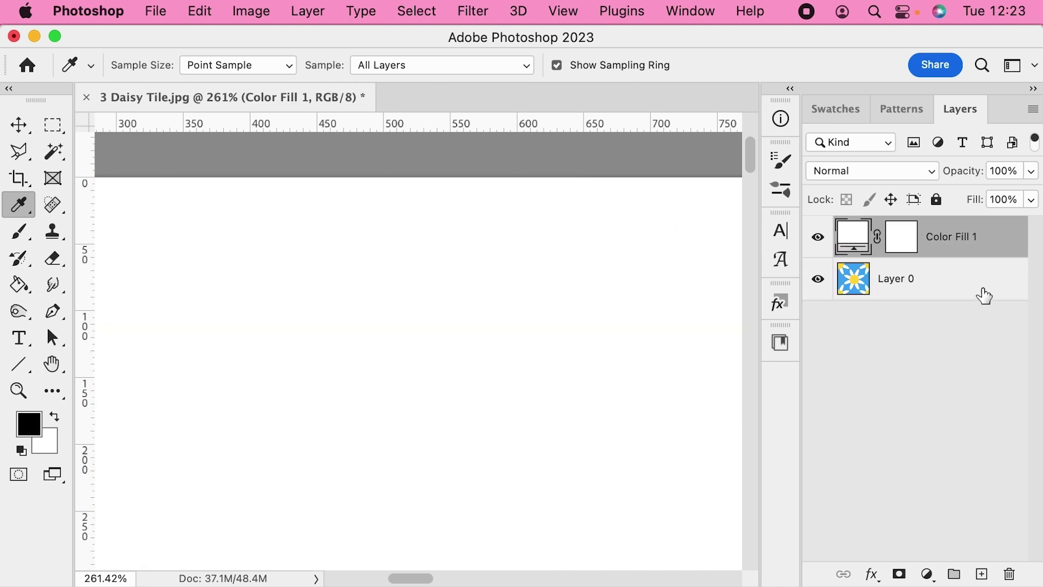
- Move Color Fill 1 beneath Layer 0, make it black, and toggle layer visibility to check seams
left_click_drag(966, 247, 969, 308)
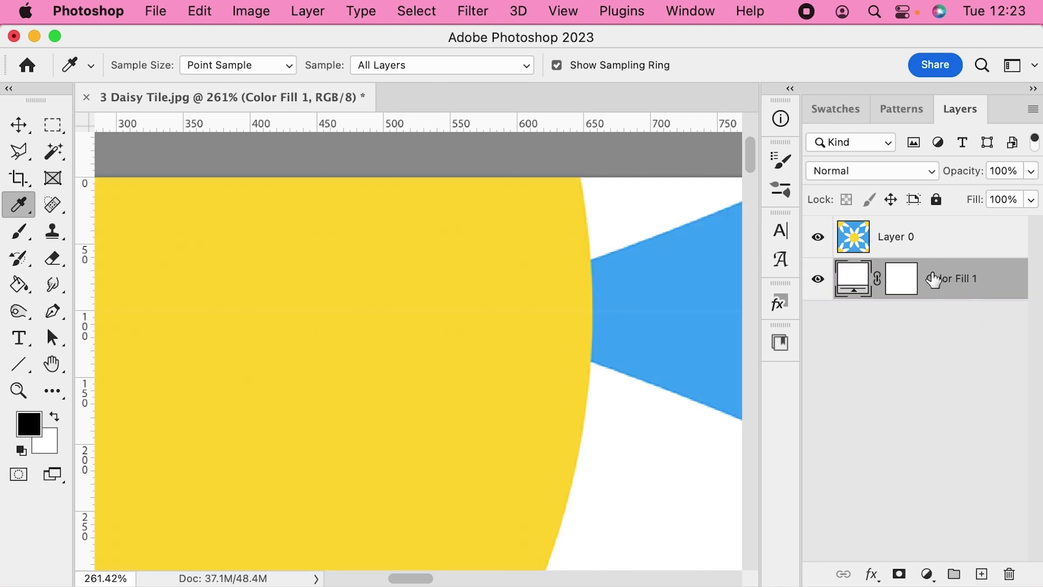
left_click(852, 109)
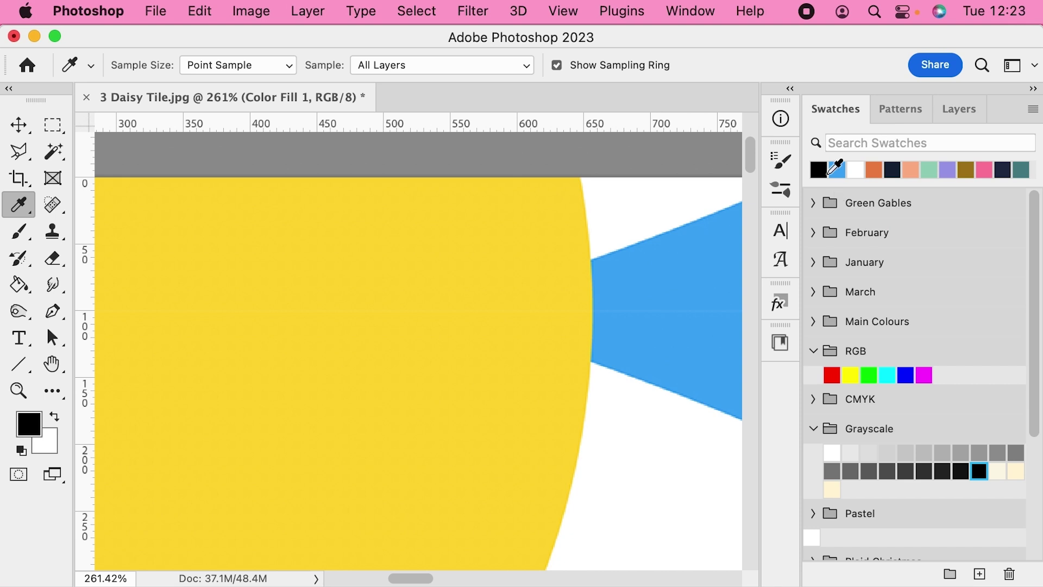
left_click(948, 111)
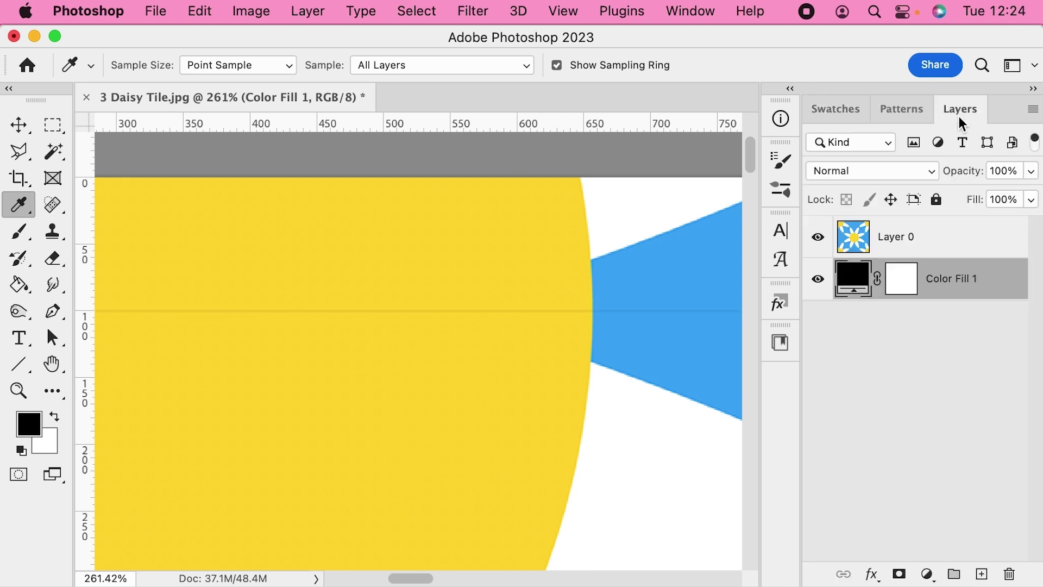
left_click(818, 280)
left_click(817, 280)
left_click(818, 280)
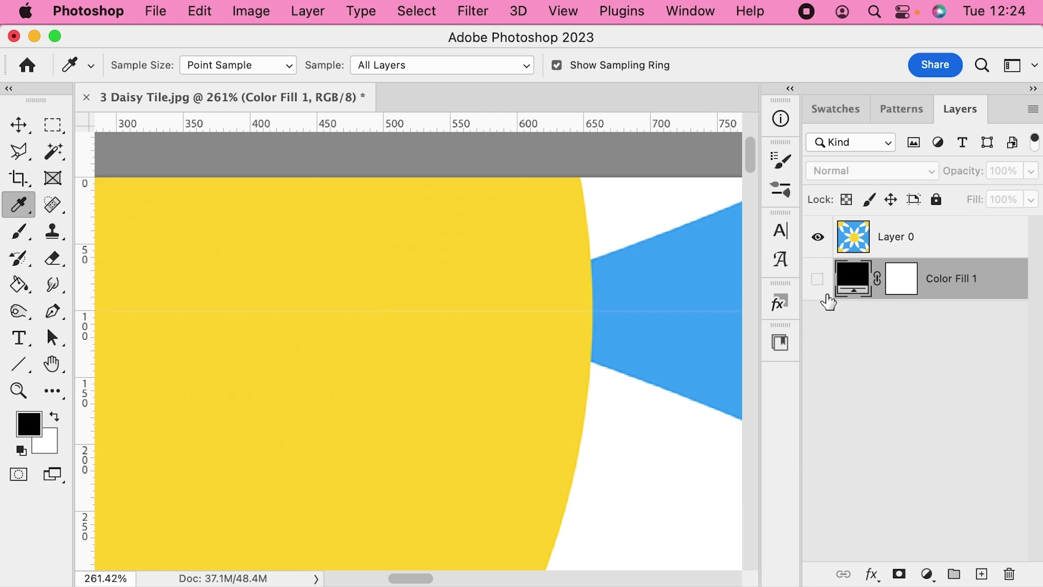
left_click(818, 279)
left_click(818, 237)
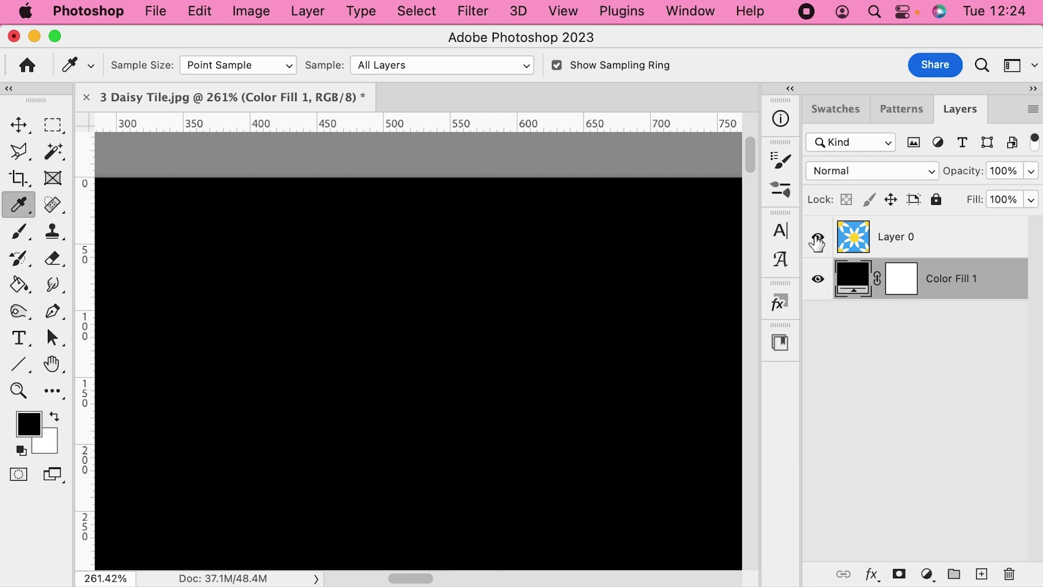
left_click(817, 236)
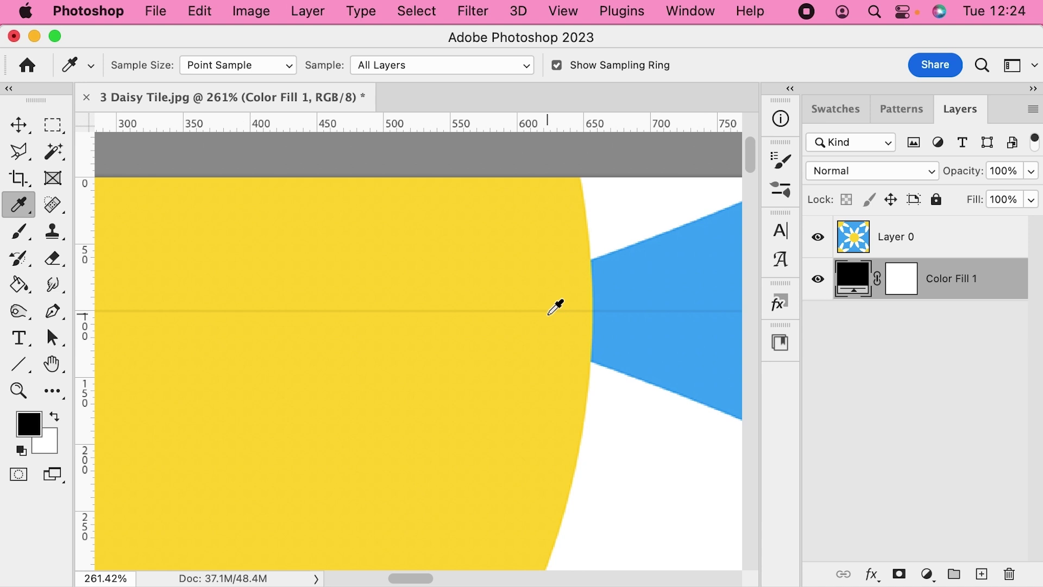
- Zoom out and reopen Image Size, showing the 24 × 24 in tile and its Resample list
scroll(549, 312, "up", 2)
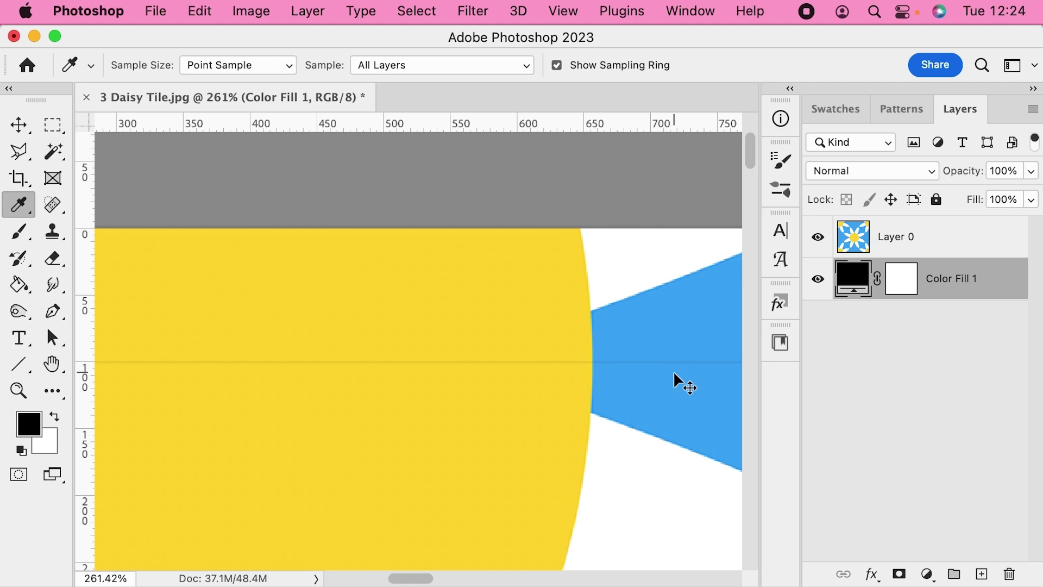
key("super+minus")
key("super+minus")
key("super+minus")
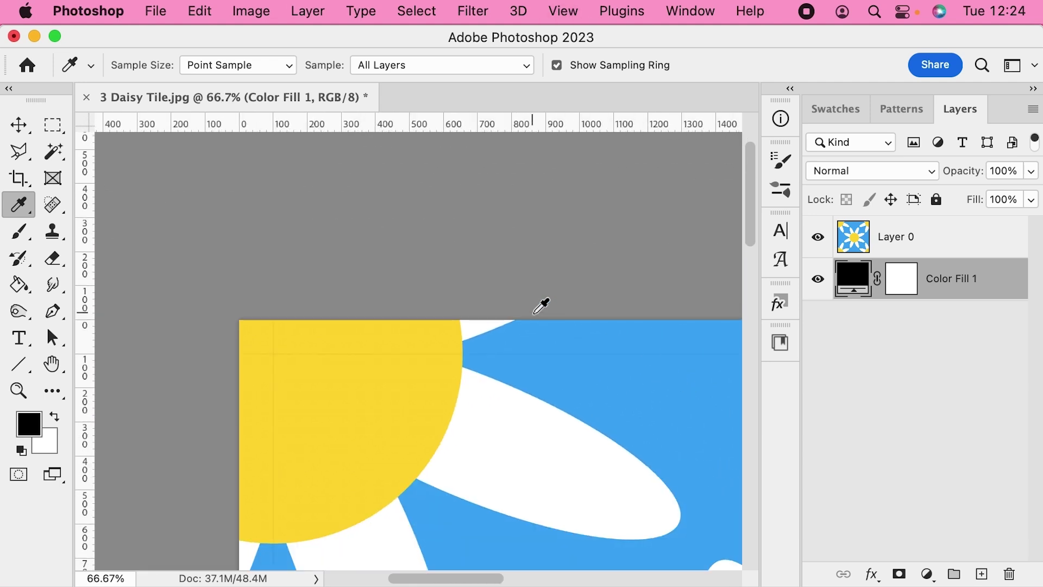
scroll(536, 313, "down", 5)
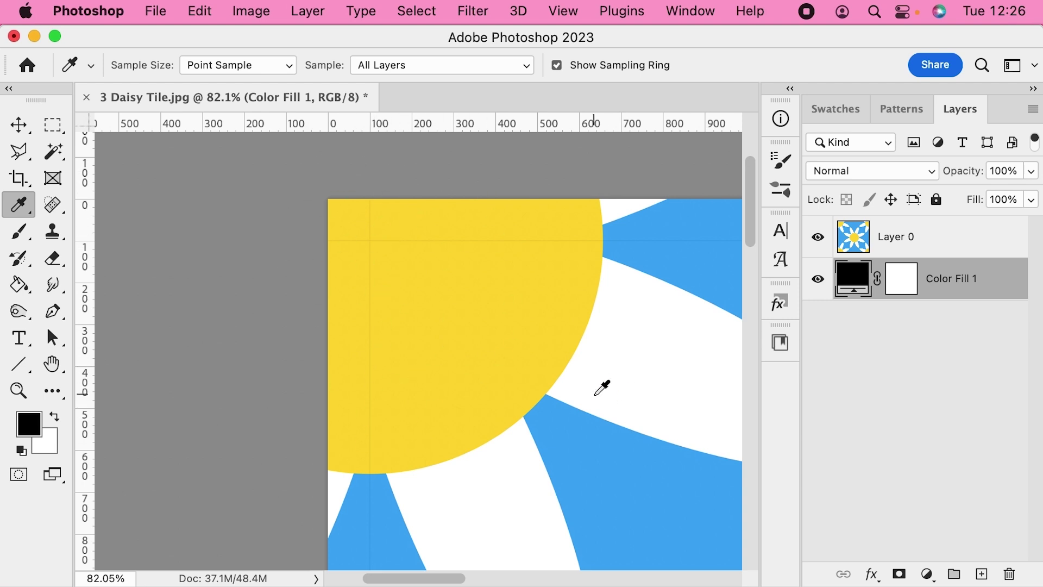
key("super+alt+i")
left_click(666, 315)
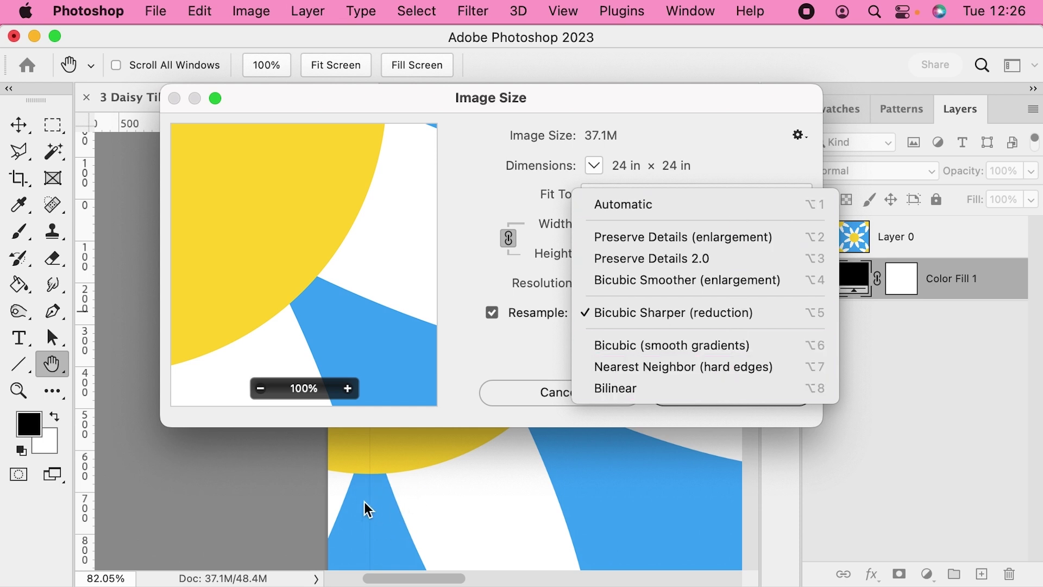
- Dismiss the Resample list and cancel Image Size, keeping the tile at 24 × 24 in
left_click(540, 395)
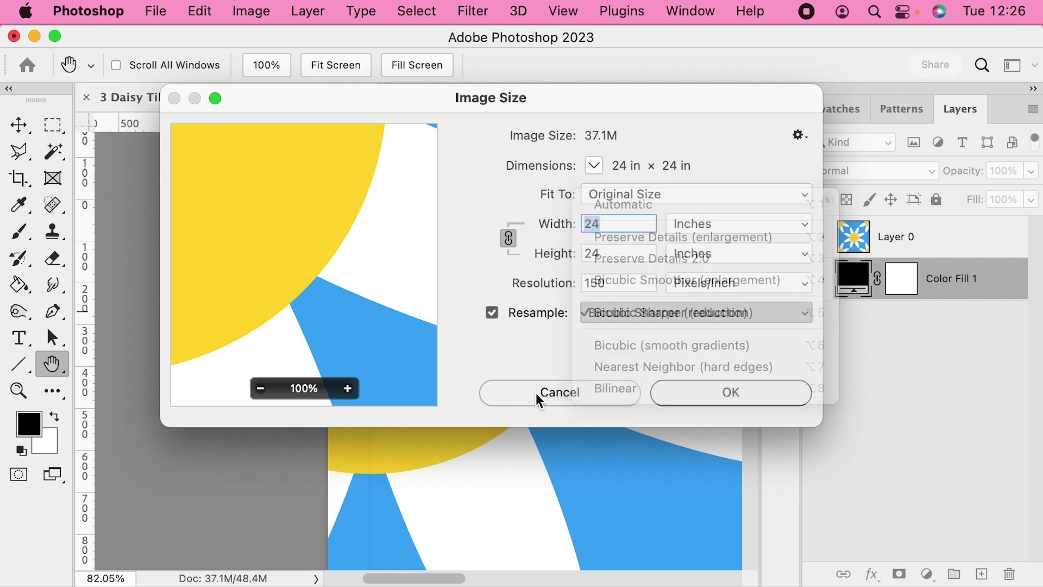
left_click(540, 395)
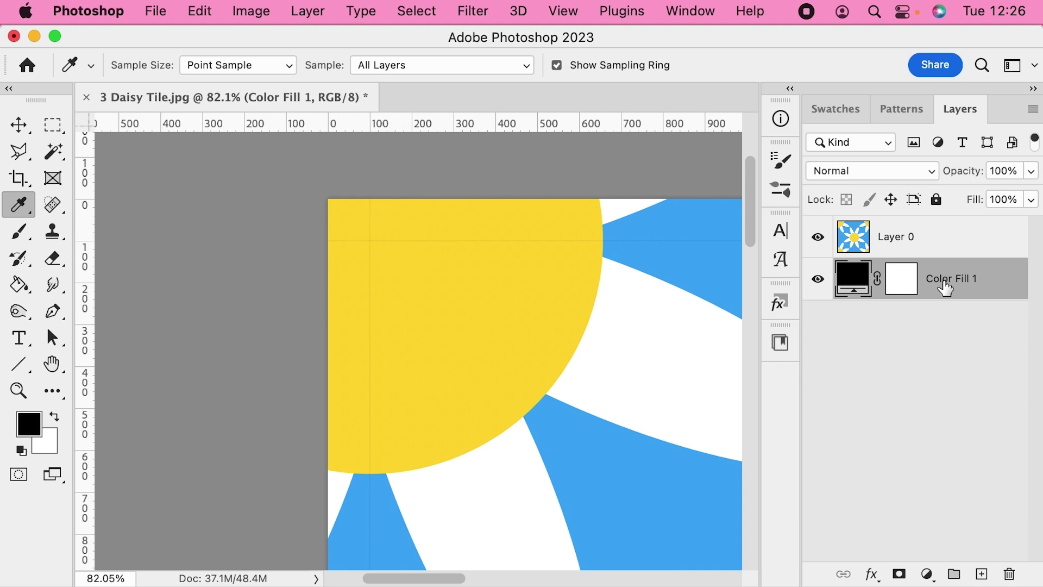
- Zoom in closely on the faint seam lines of the daisy tile
left_click(957, 239)
left_click(956, 278)
key("z")
left_click_drag(360, 226, 493, 293)
key("i")
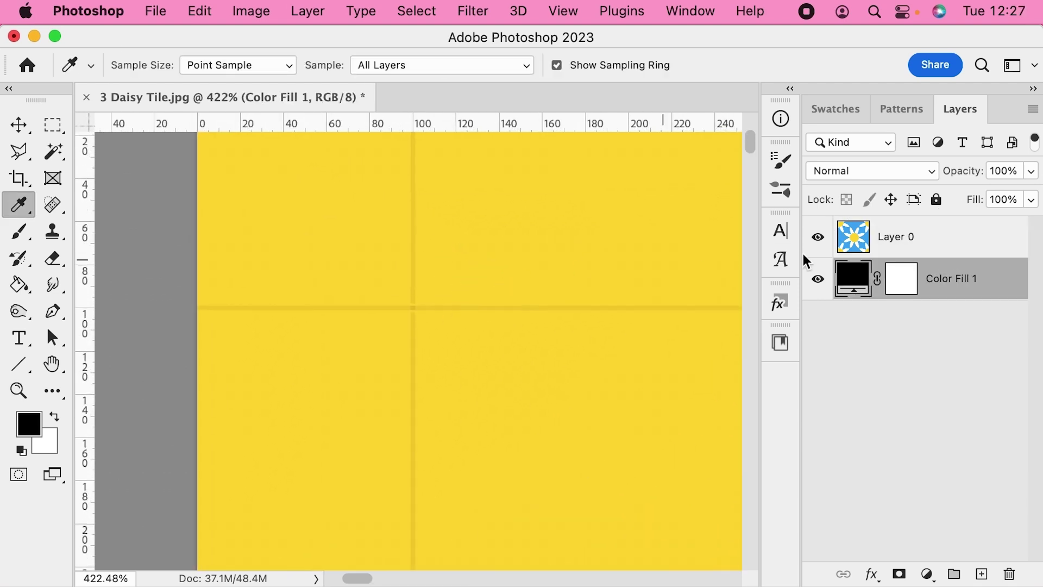
- Duplicate Layer 0 into stacked copies up to Layer 0 copy 3, then select all daisy layers
left_click(925, 246)
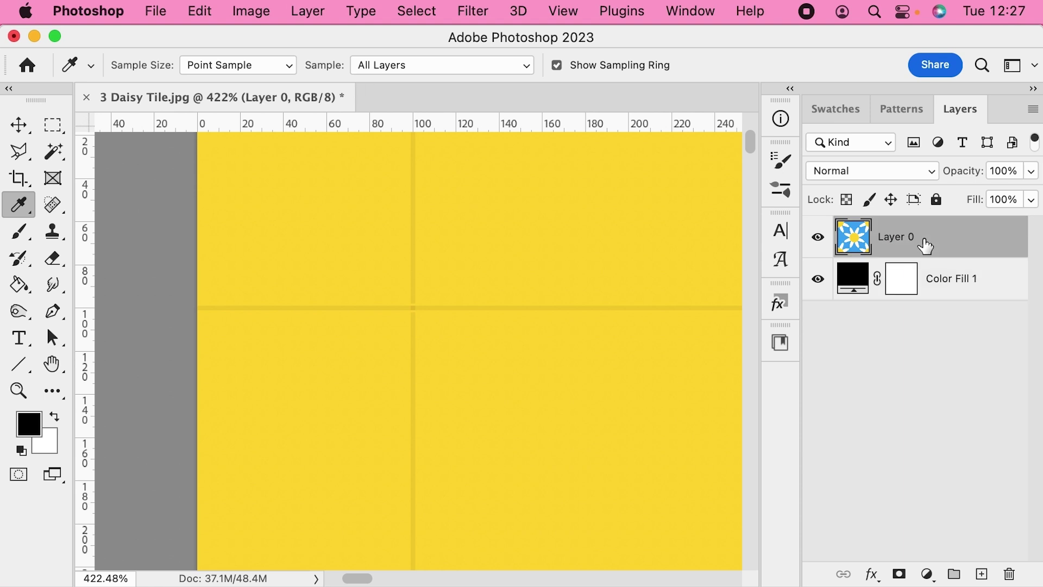
key("super+j")
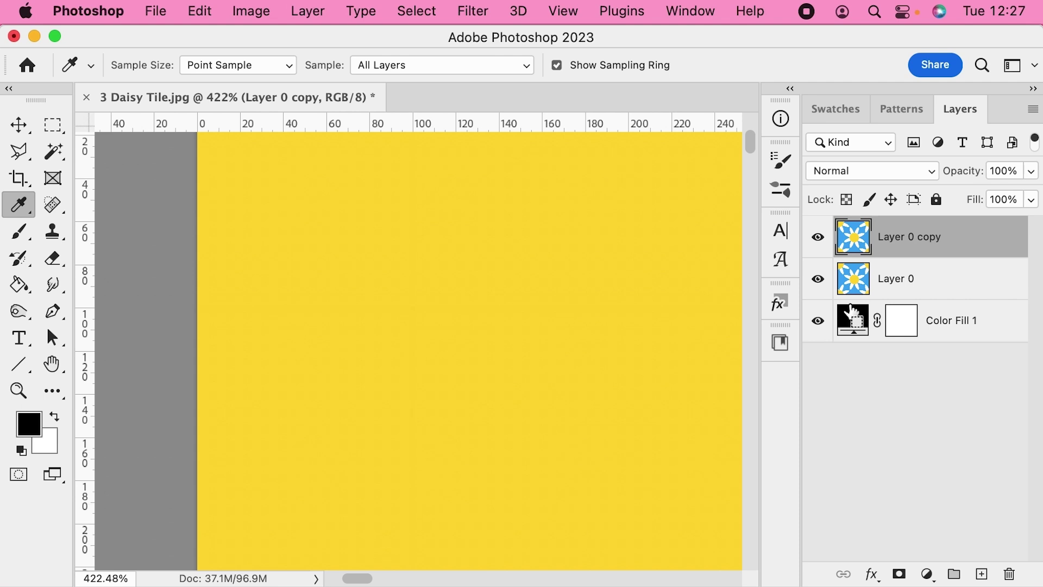
key("super+minus")
key("super+minus")
key("super+minus")
key("super+minus")
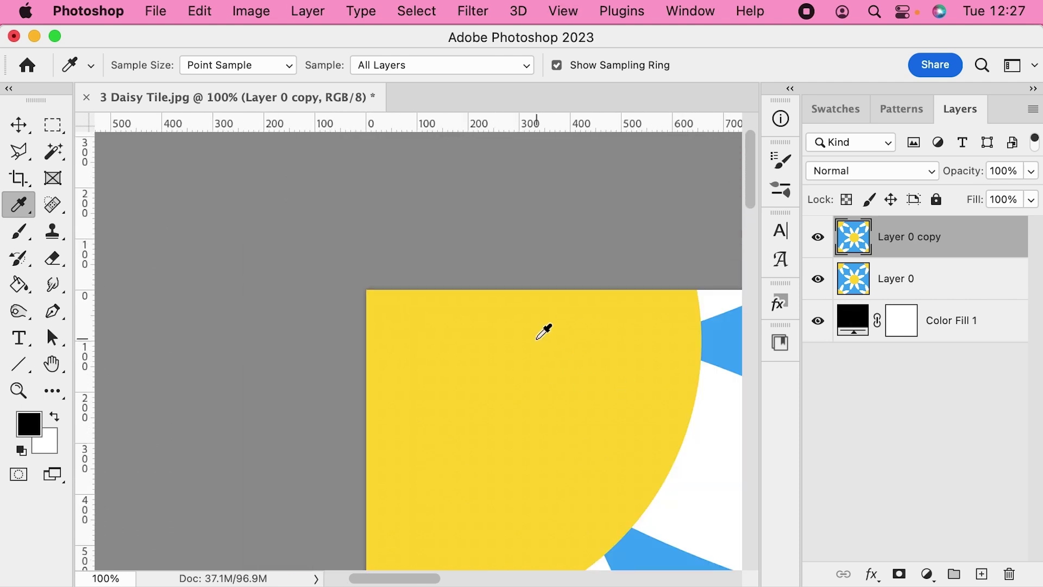
scroll(542, 331, "down", 5)
scroll(542, 330, "right", 4)
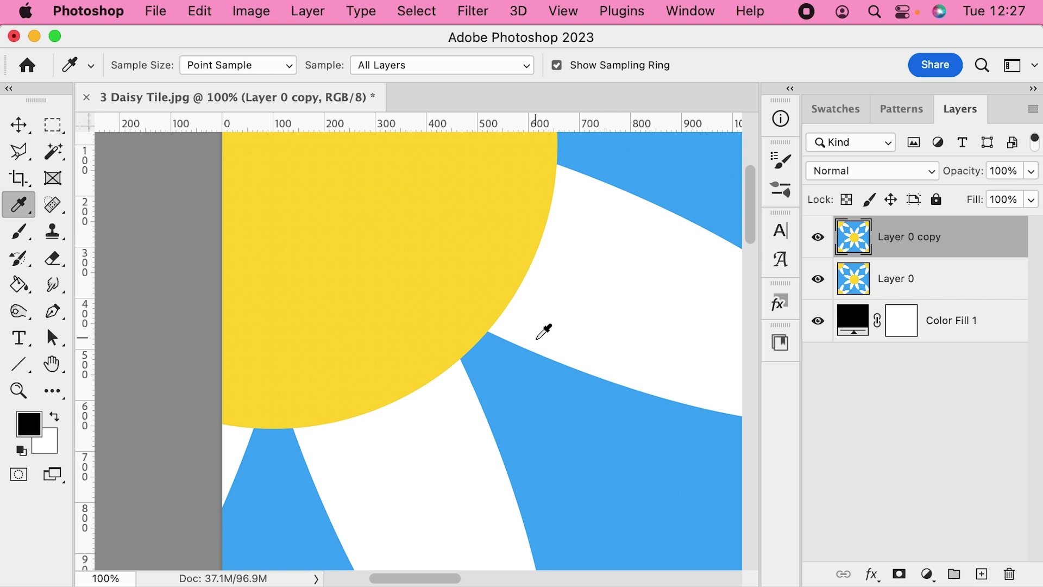
scroll(544, 331, "up", 2)
key("super+j")
key("super+j")
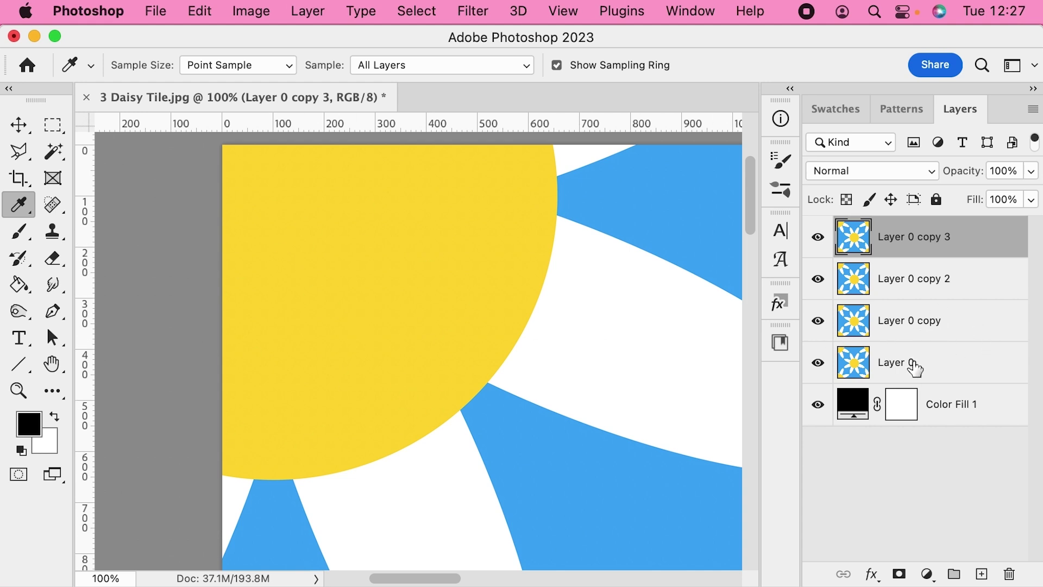
left_click(915, 368, "shift")
- Merge the daisy layers into Layer 0 copy 3 and delete the Color Fill 1 layer
right_click(915, 365)
scroll(790, 486, "down", 5)
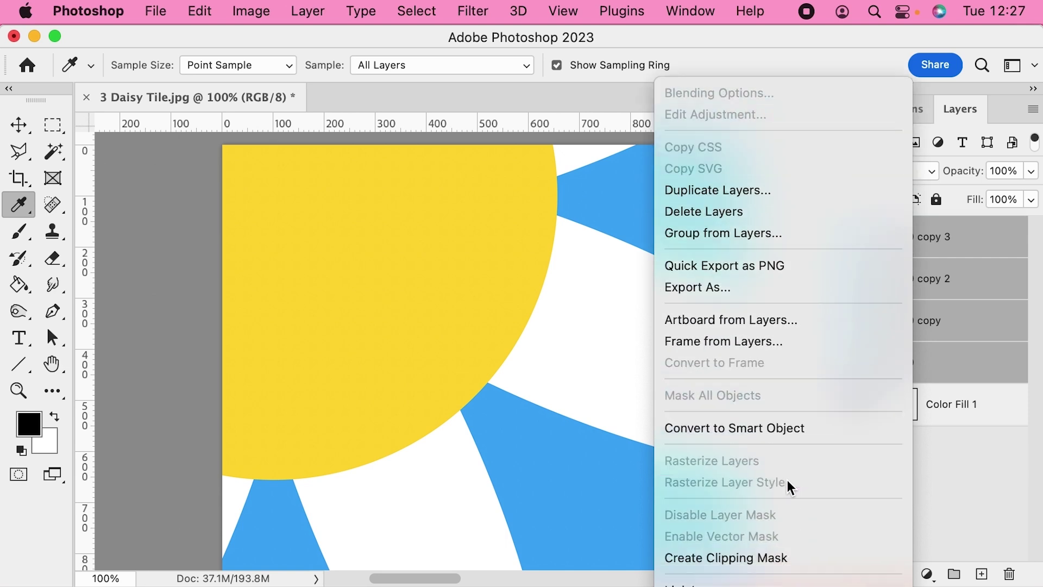
scroll(791, 486, "down", 5)
left_click(778, 410)
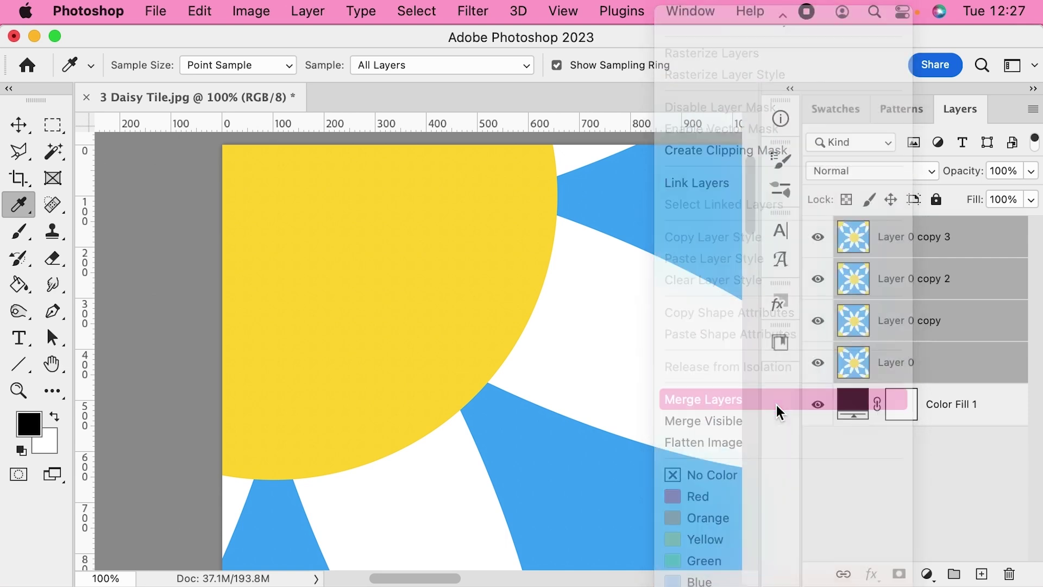
left_click(970, 283)
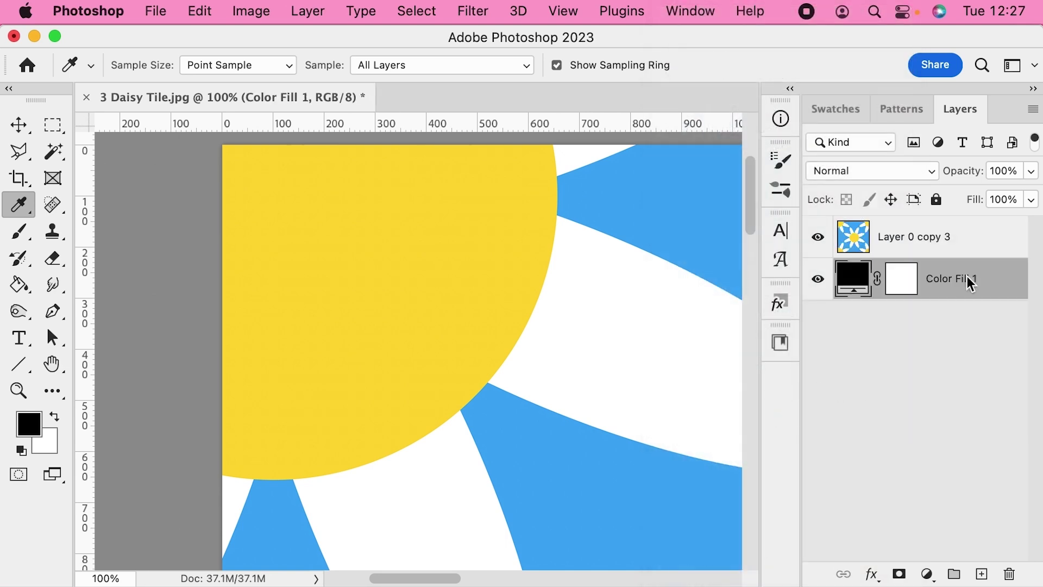
key("Delete")
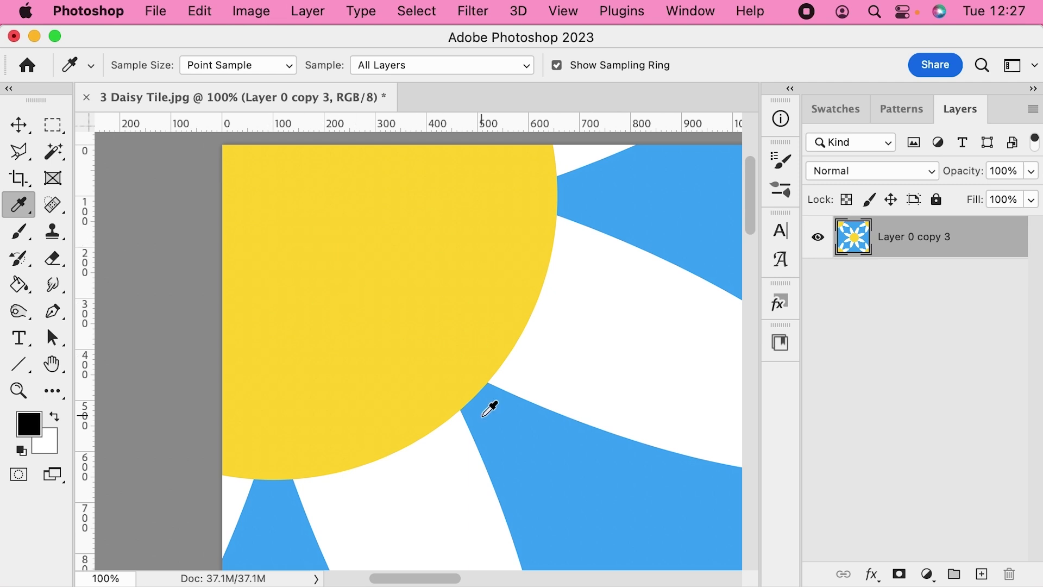
- Reapply Offset at -100 horizontal and -100 vertical with Wrap Around, then zoom out
key("super+alt+f")
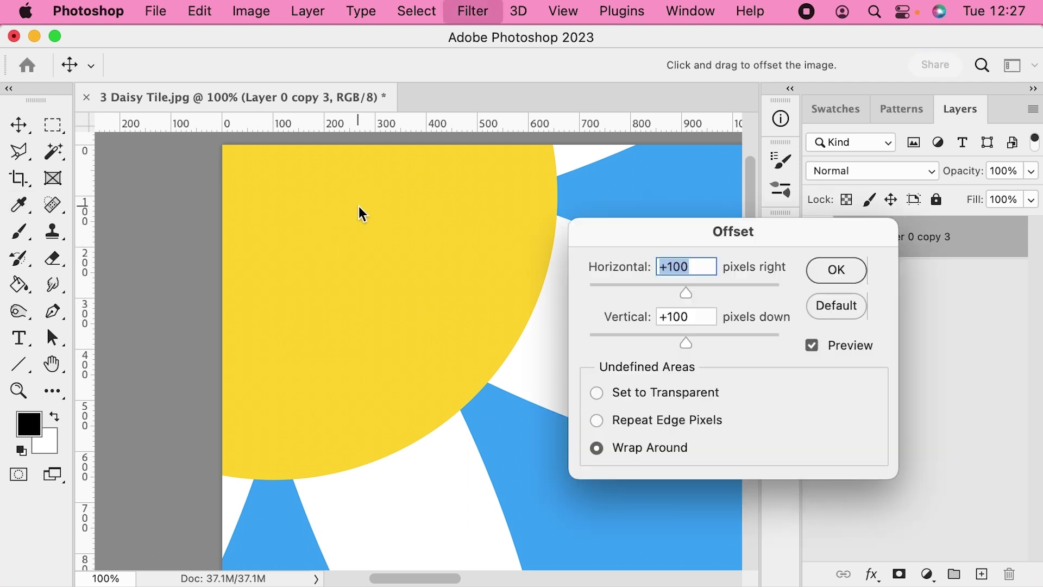
left_click(668, 266)
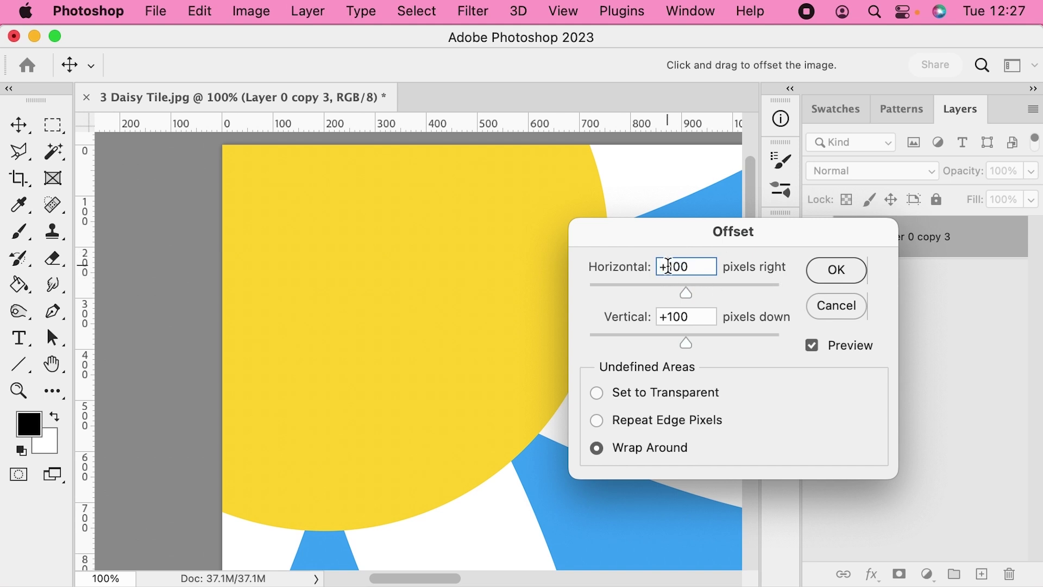
key("BackSpace")
type("-")
double_click(668, 318)
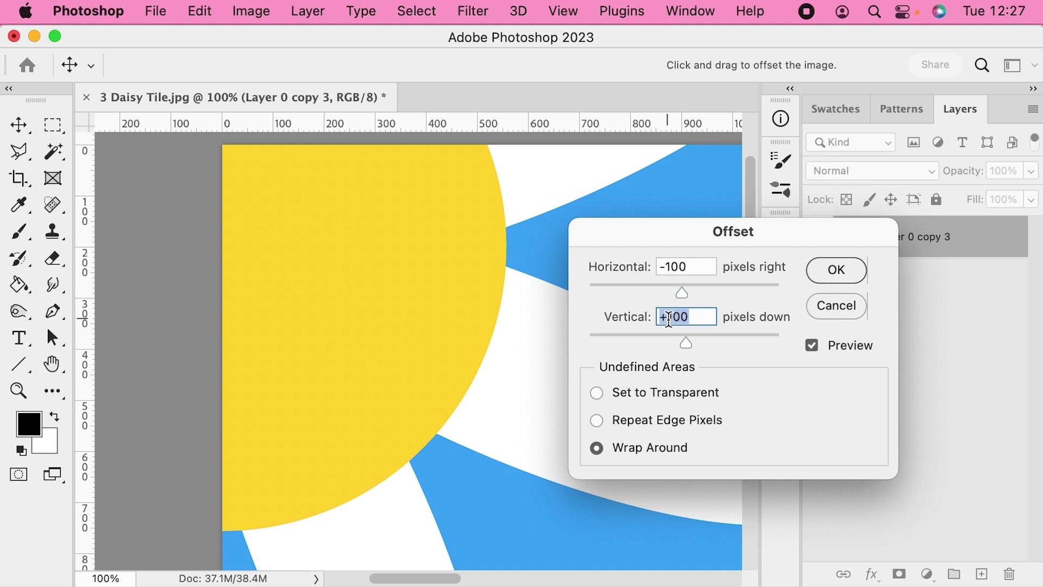
left_click(669, 318)
type("-")
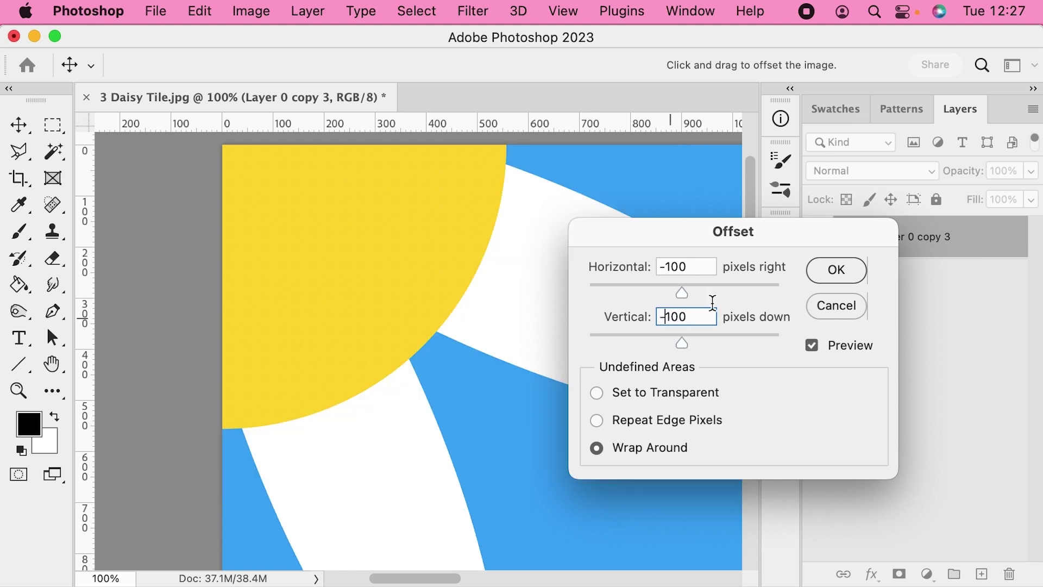
left_click(837, 269)
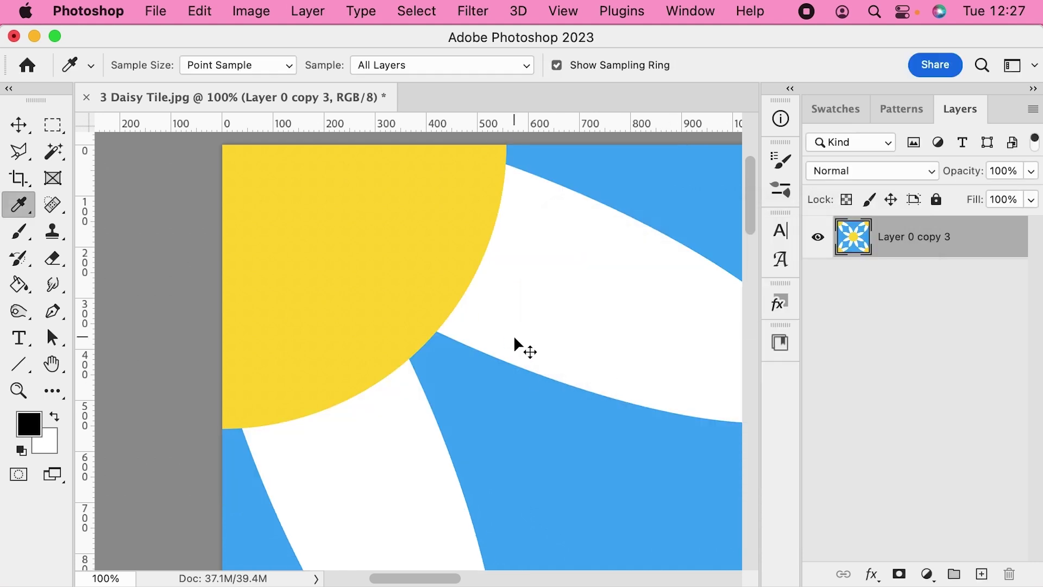
key("super+minus")
key("super+minus")
key("super+minus")
scroll(523, 329, "up", 3)
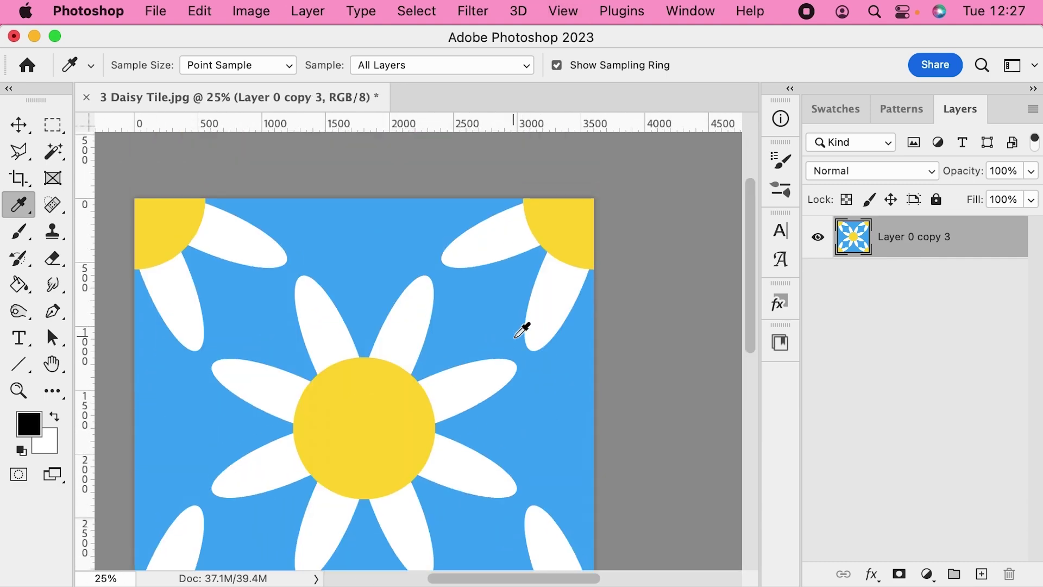
key("super+minus")
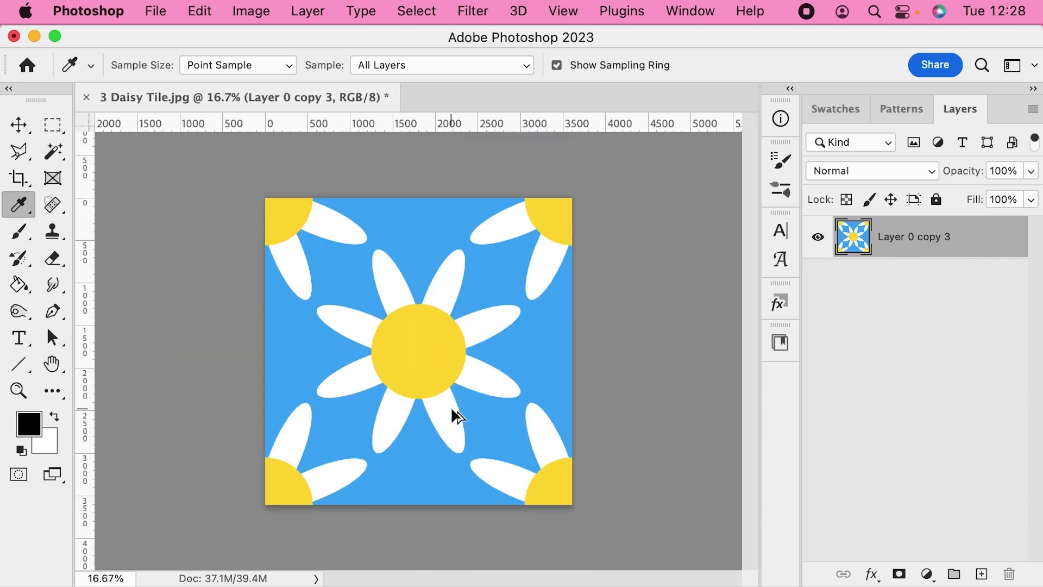
key("super+alt+i")
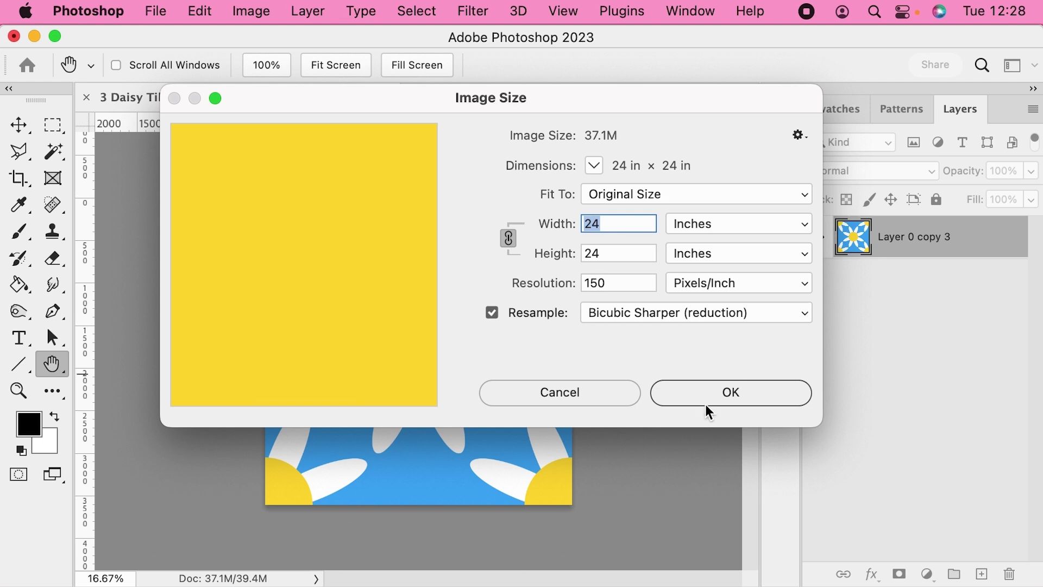
left_click(591, 398)
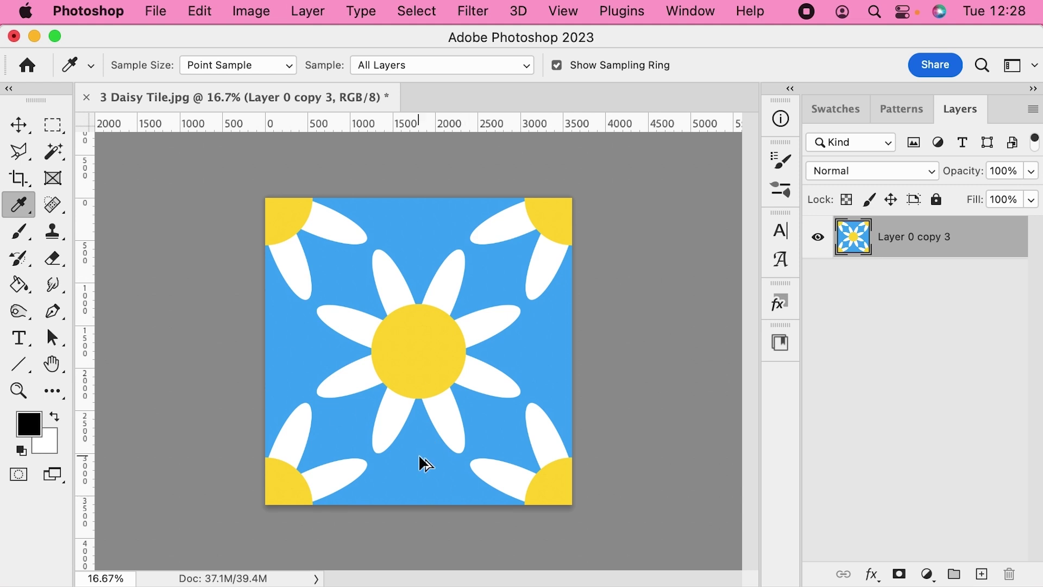
- Save a JPEG copy named '3 Daisy Tile 150ppi copy.jpg' at Quality 12
key("super+alt+s")
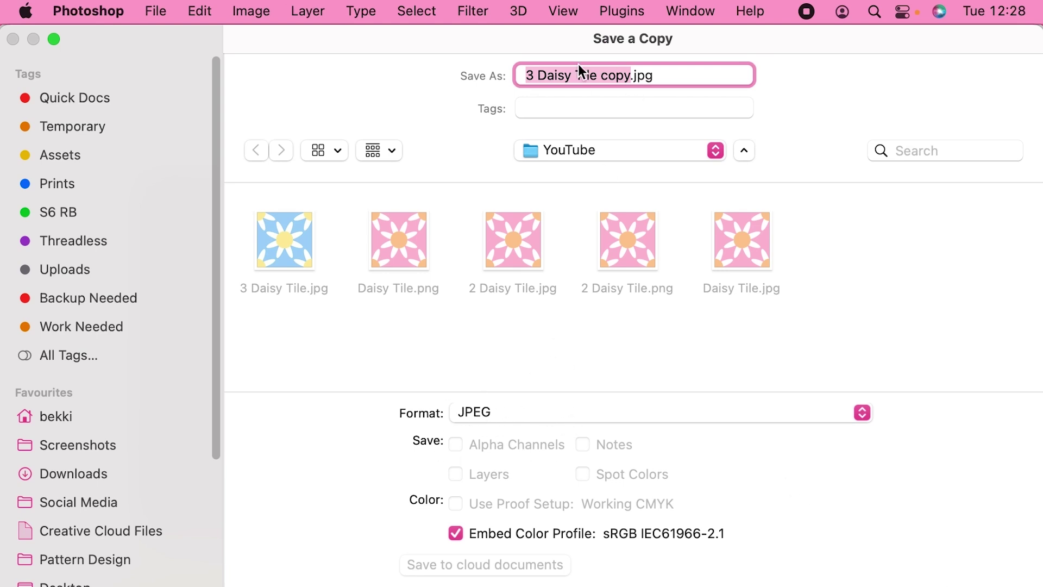
left_click(603, 76)
type("150p")
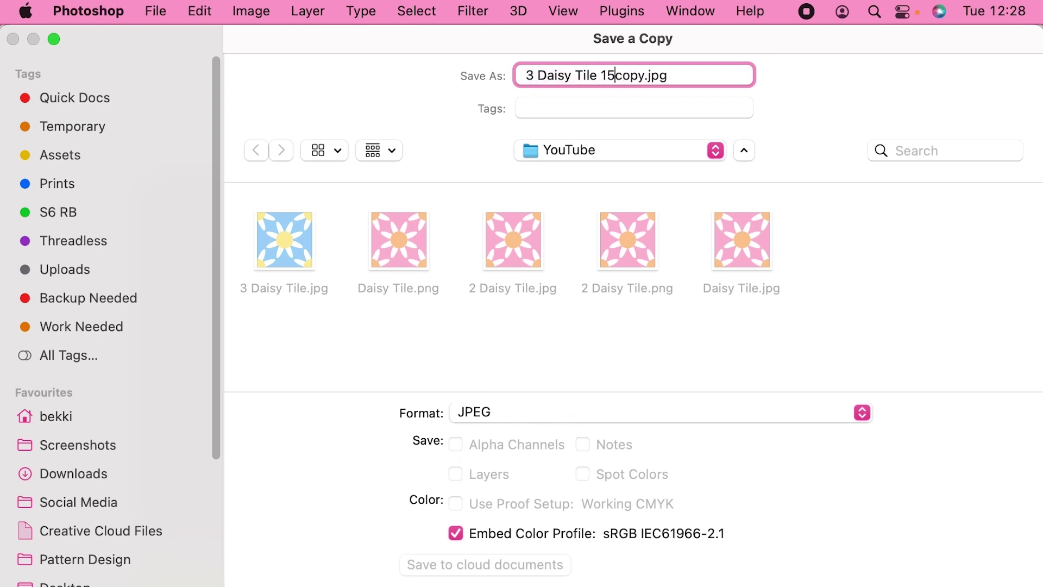
type("pi")
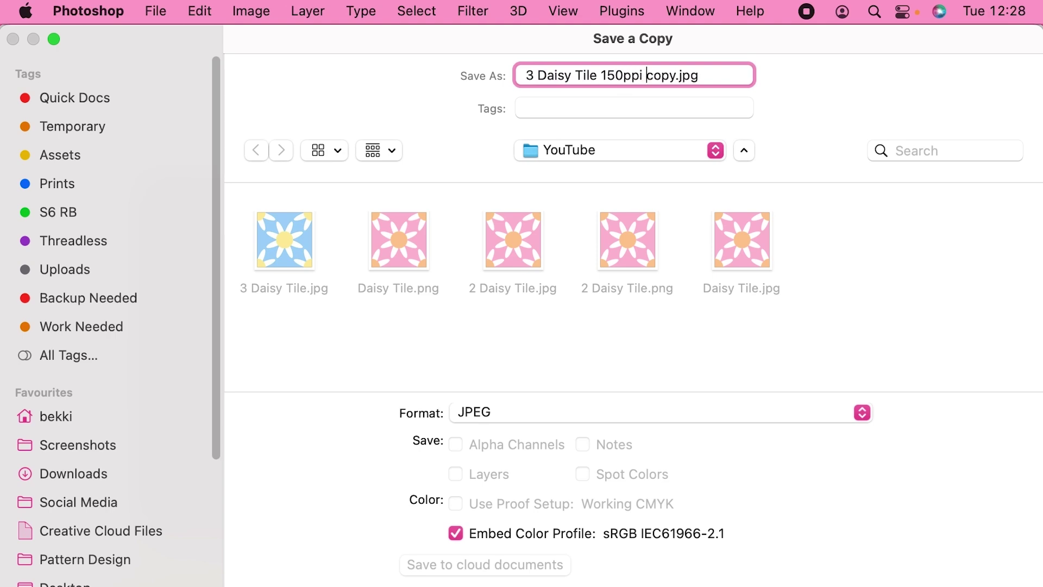
key("Return")
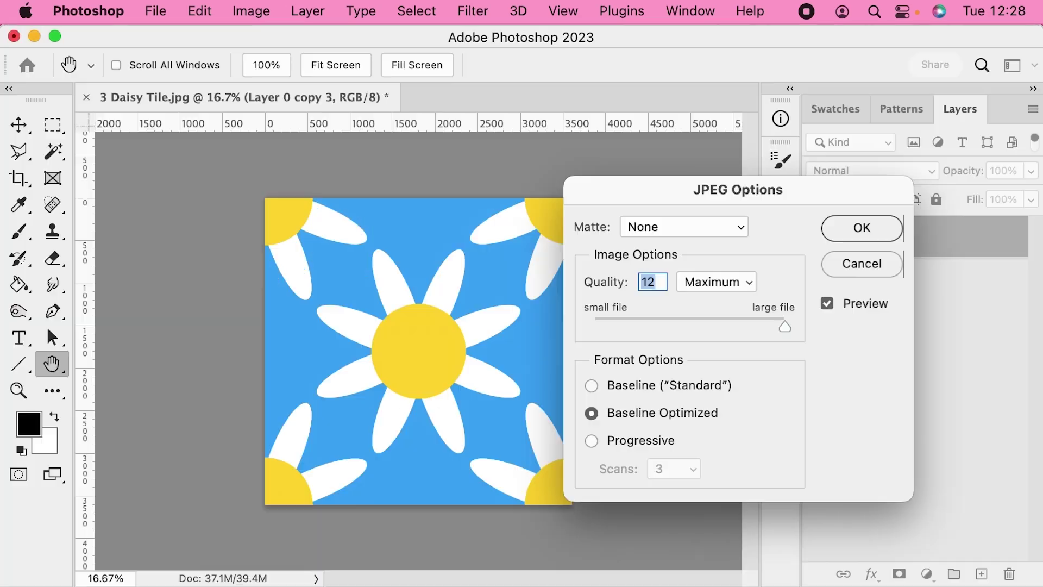
left_click(847, 231)
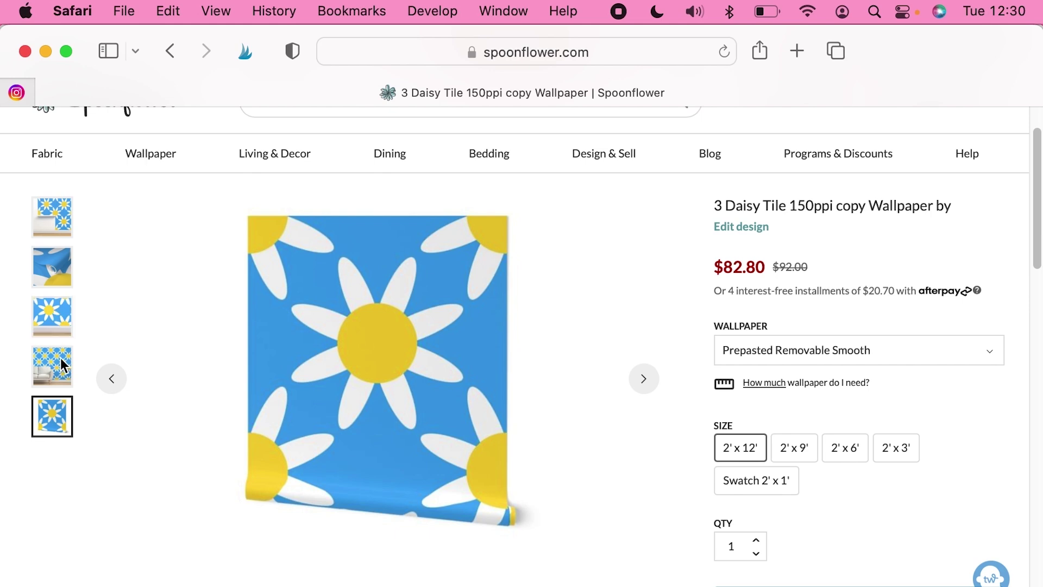
- Preview the daisy tile wallpaper repeated on a room wall behind a sofa
left_click(61, 379)
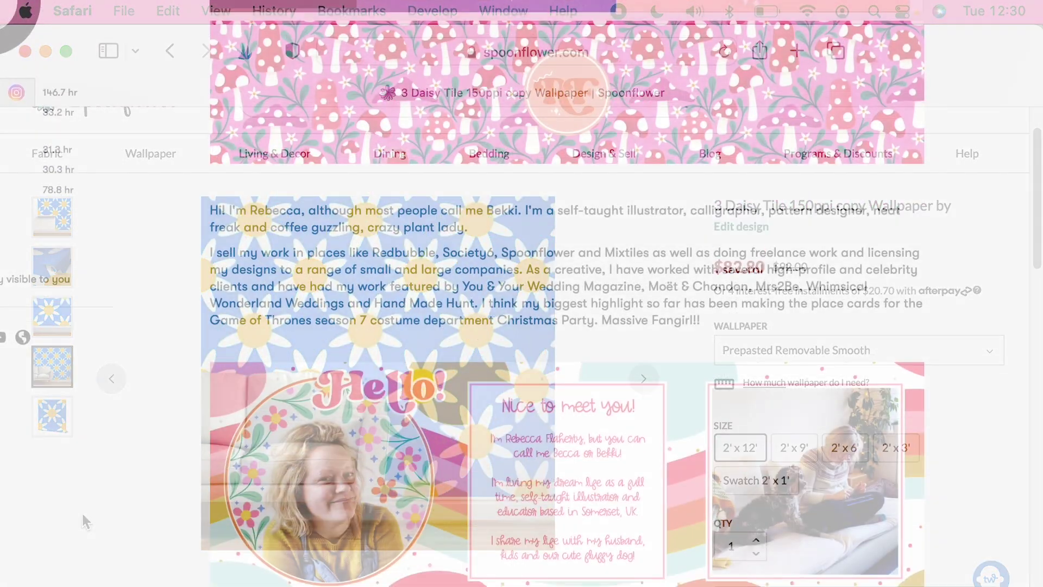
- Scroll the Skillshare profile's Classes I'm Teaching list to Surface Pattern Design and Smarter Workflows
scroll(522, 293, "down", 3)
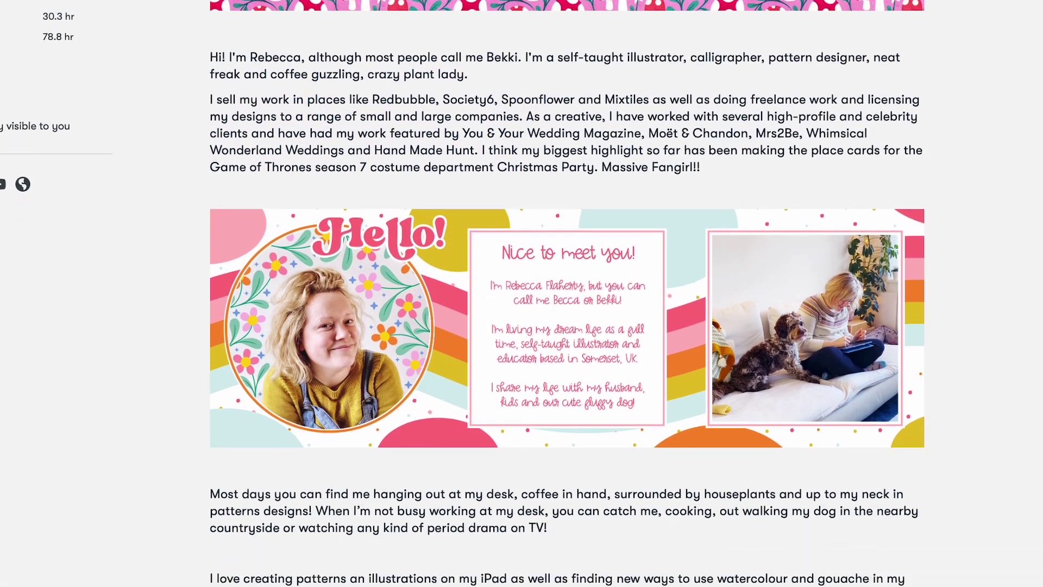
scroll(567, 293, "down", 10)
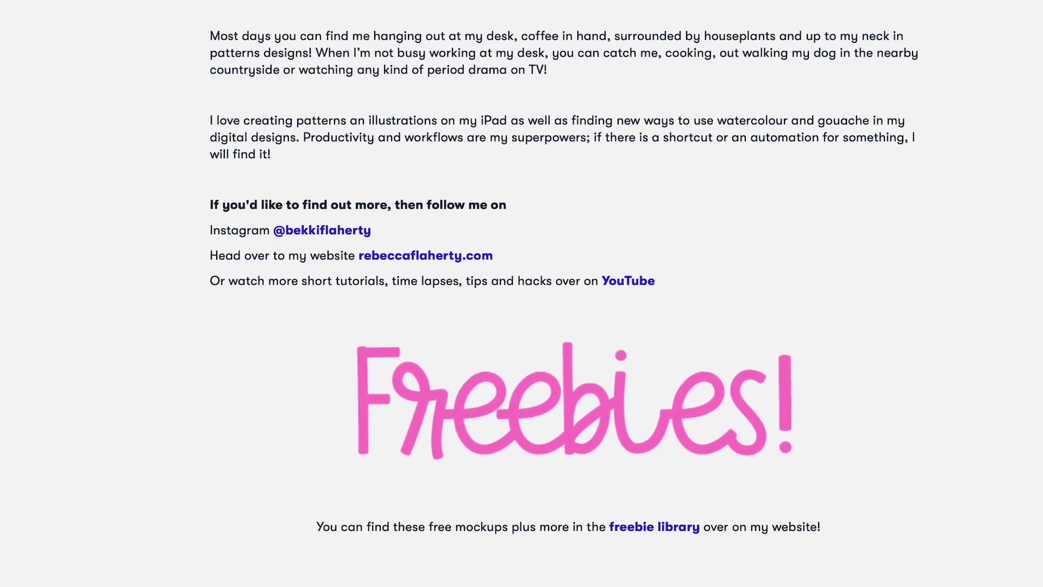
scroll(567, 293, "down", 14)
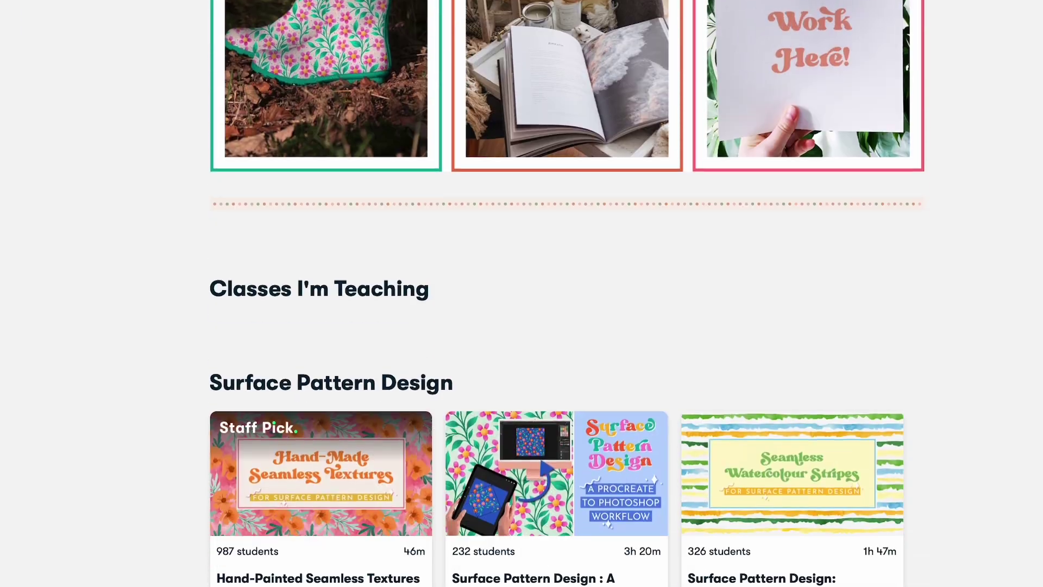
scroll(567, 293, "down", 6)
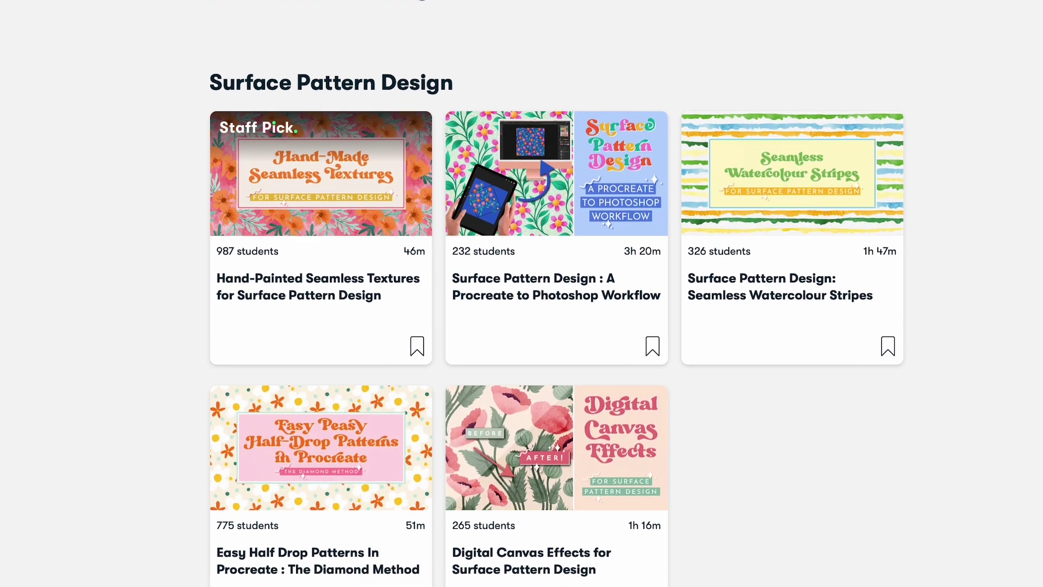
scroll(567, 293, "down", 5)
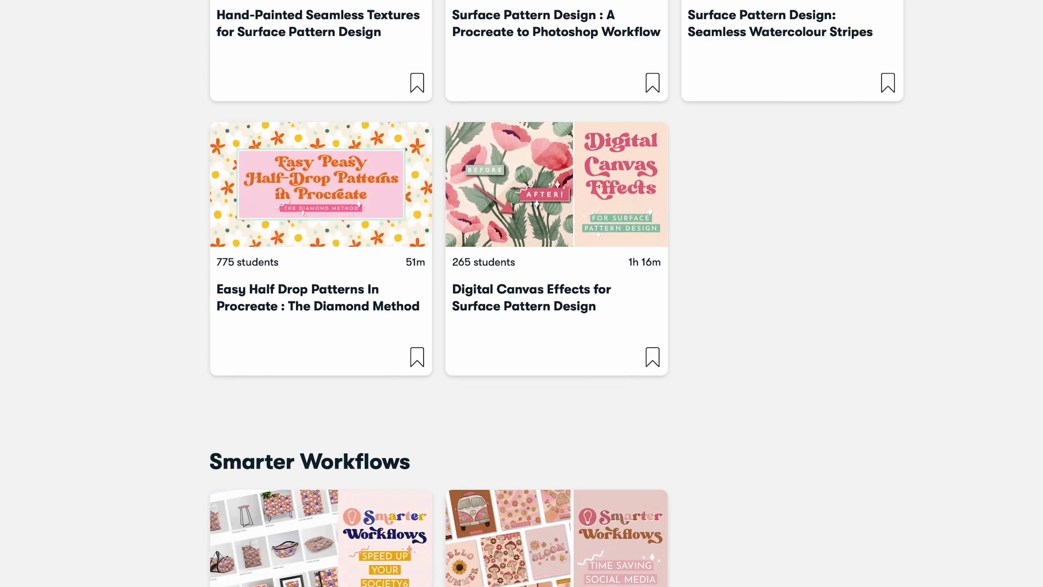
scroll(567, 293, "down", 3)
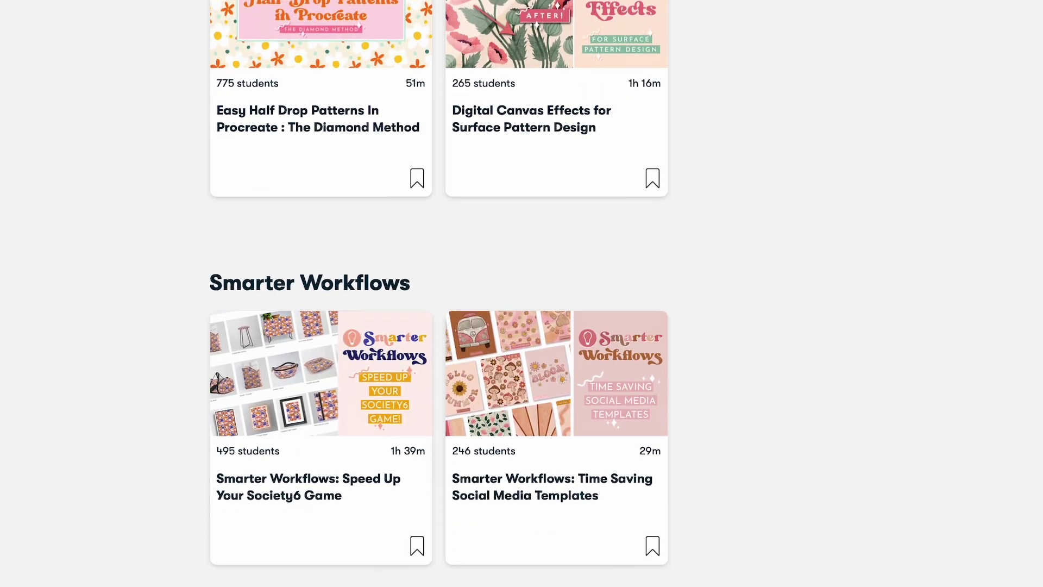